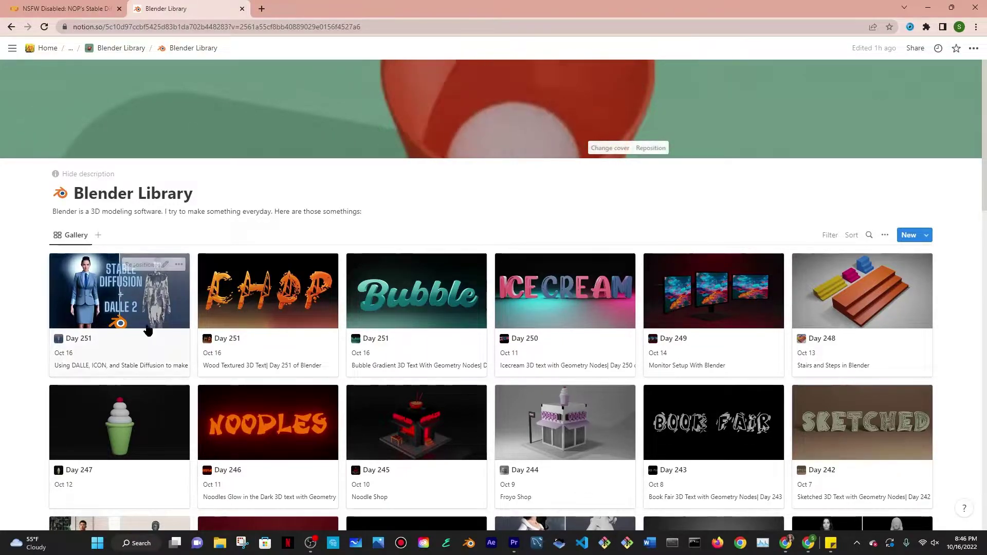
Open the Day 251 entry in the Blender Library, review its listed resources, and close the entry.
{"action": "left_click", "coordinate": [168, 307]}
{"action": "scroll", "coordinate": [478, 220], "scroll_direction": "down", "scroll_amount": 1}
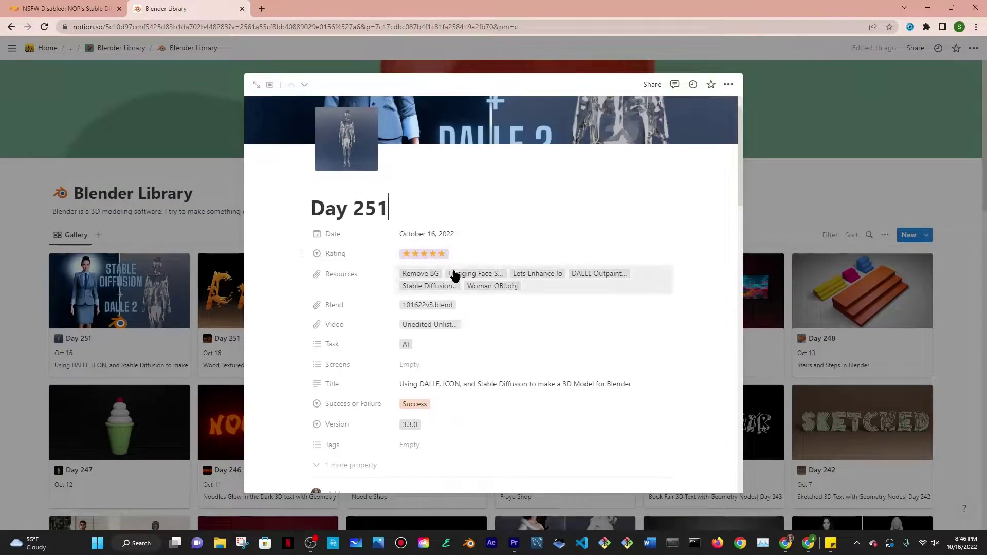
{"action": "left_click", "coordinate": [68, 5]}
{"action": "left_click", "coordinate": [183, 6]}
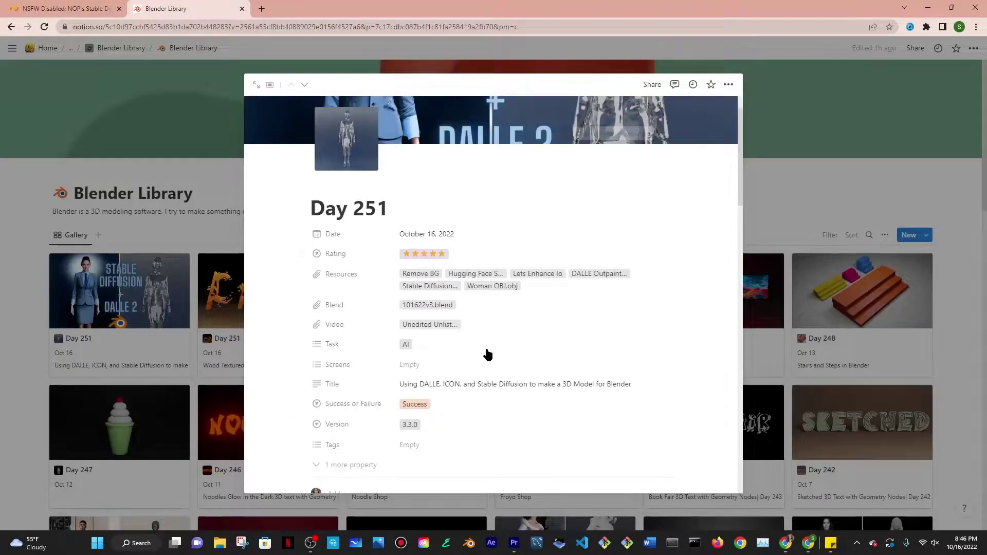
{"action": "left_click", "coordinate": [485, 257]}
{"action": "key", "text": "Escape"}
{"action": "left_click", "coordinate": [410, 275]}
{"action": "key", "text": "Escape"}
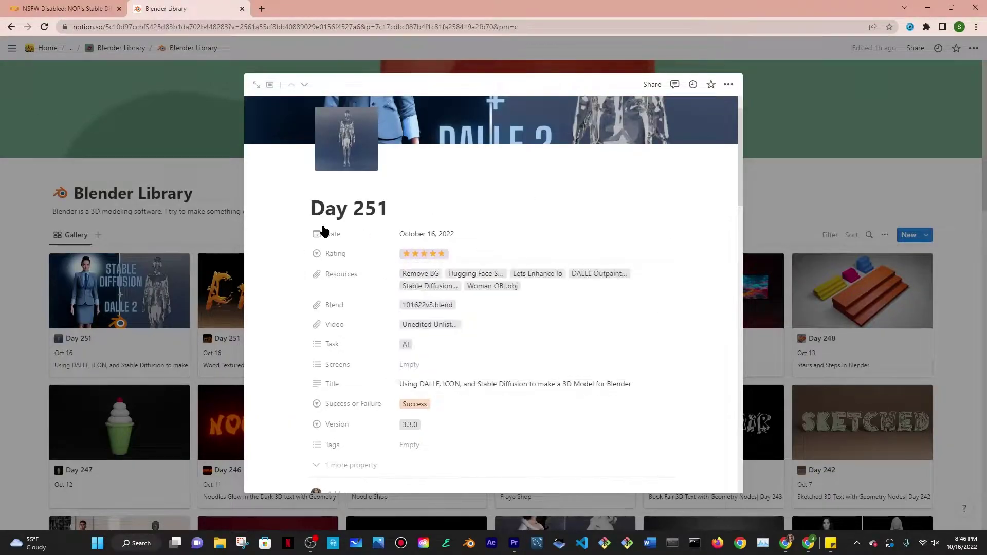
{"action": "key", "text": "Escape"}
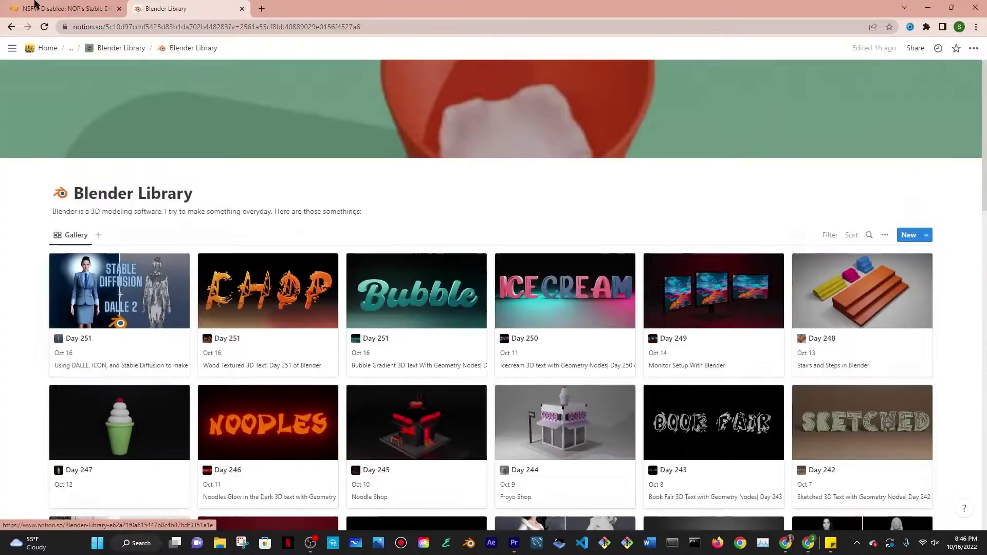
Save a copy of the Stable Diffusion Colab notebook to Drive and connect the copy to a runtime.
{"action": "left_click", "coordinate": [102, 5]}
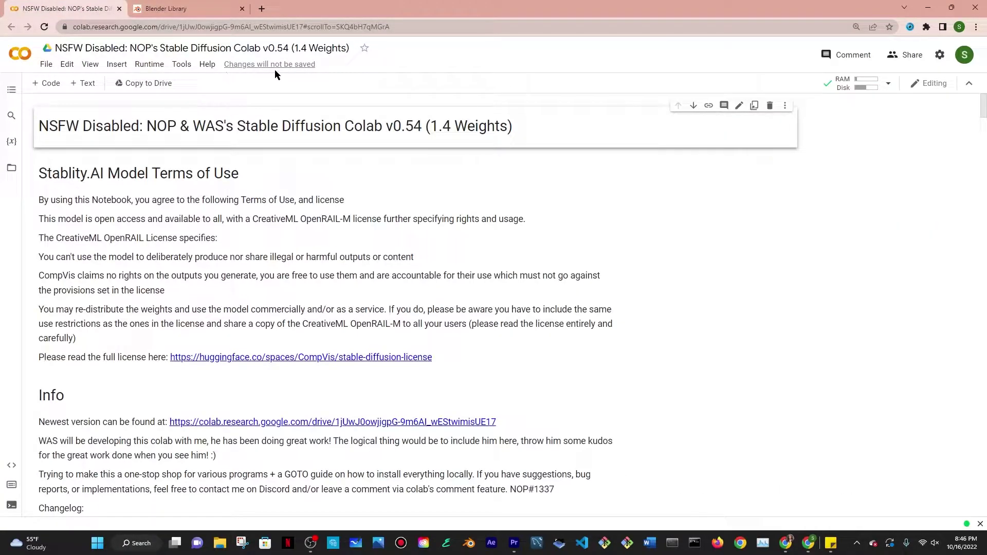
{"action": "left_click", "coordinate": [151, 84]}
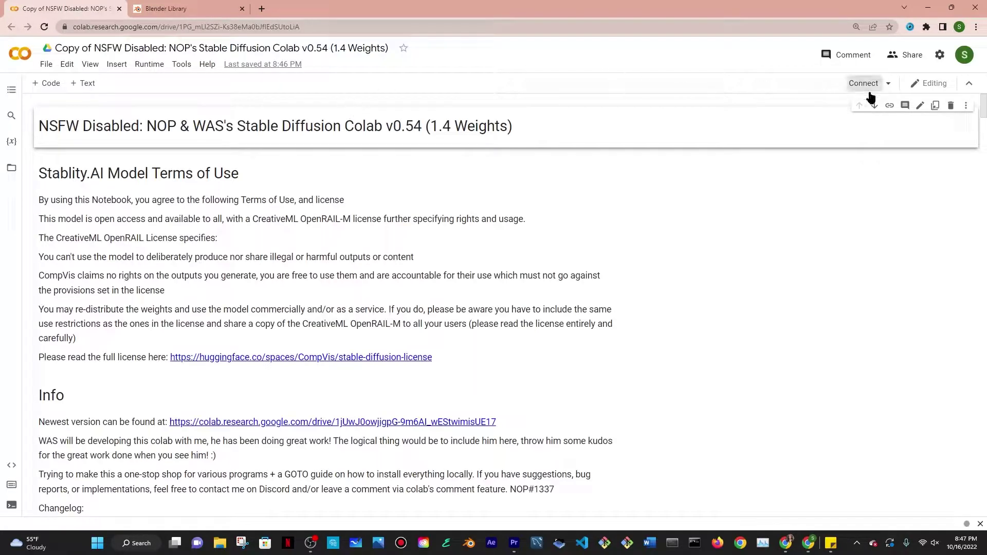
{"action": "left_click", "coordinate": [887, 84]}
{"action": "left_click", "coordinate": [884, 99]}
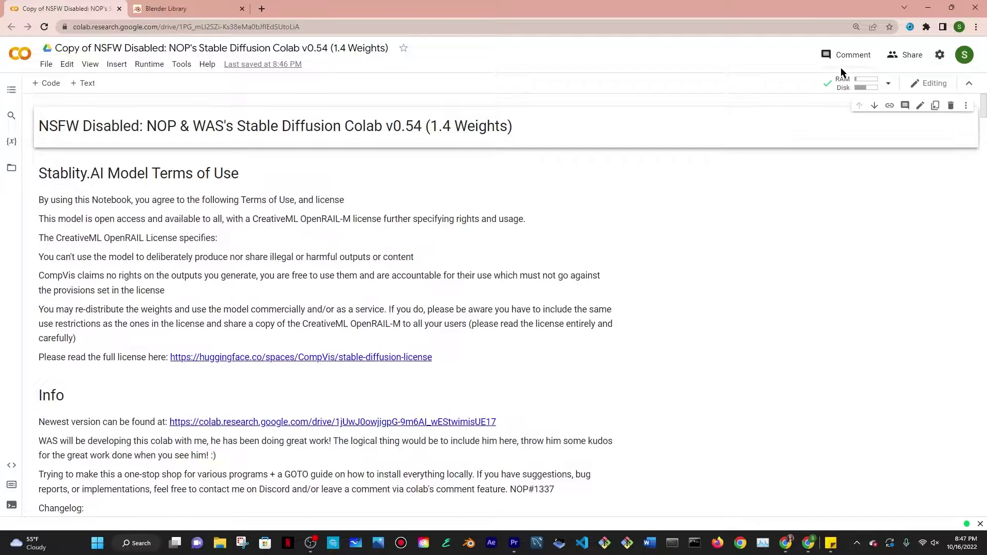
Check the hardware accelerator in the notebook's runtime type settings and leave them without saving.
{"action": "scroll", "coordinate": [209, 212], "scroll_direction": "down", "scroll_amount": 2}
{"action": "left_click", "coordinate": [149, 64]}
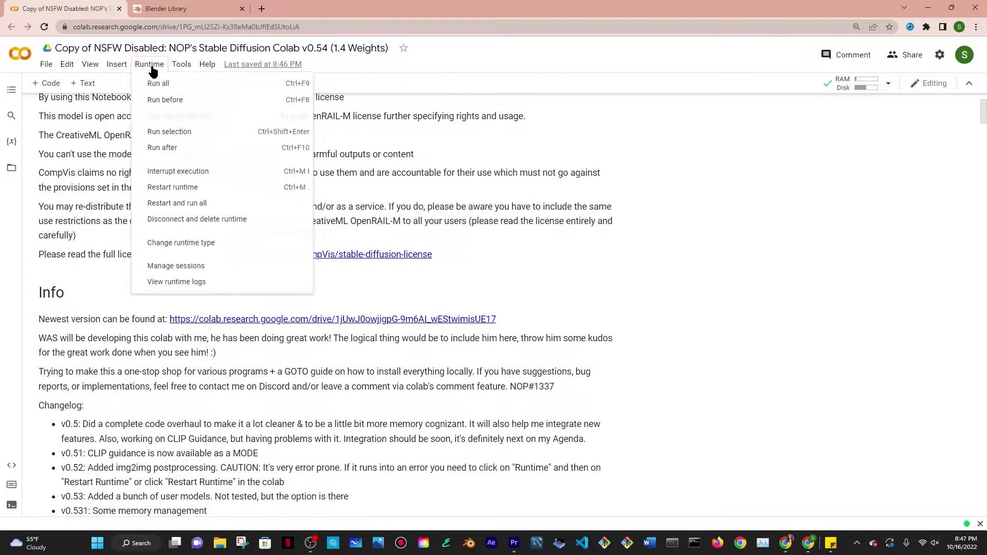
{"action": "left_click", "coordinate": [160, 244]}
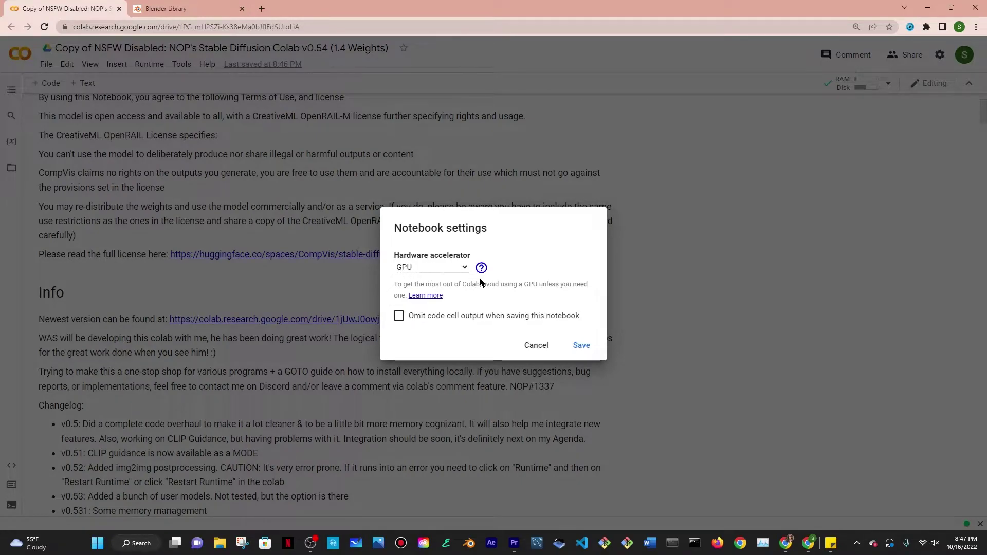
{"action": "left_click", "coordinate": [535, 346]}
Look through the notebook from the changelog to the GPU Info section and the prompt settings of the Render Images cell.
{"action": "scroll", "coordinate": [289, 222], "scroll_direction": "down", "scroll_amount": 7}
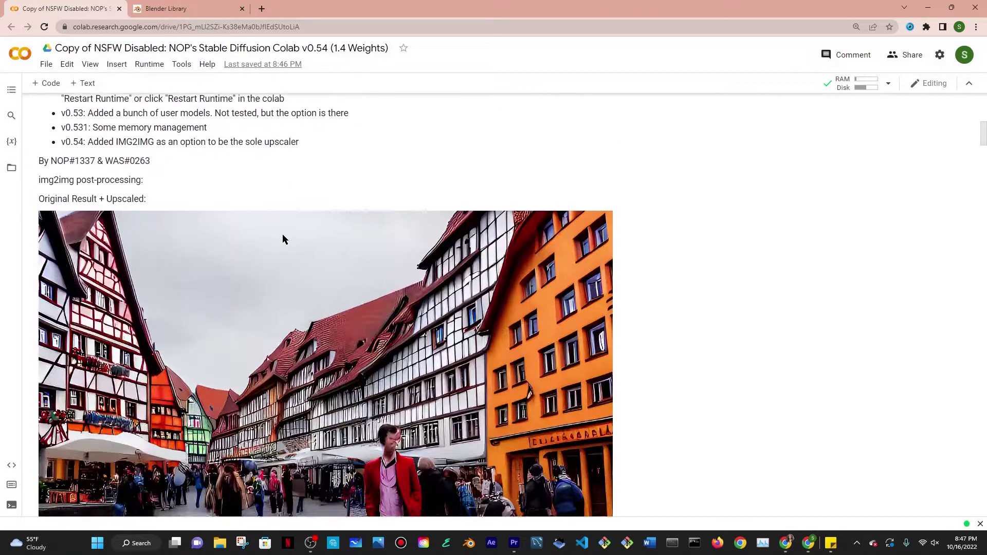
{"action": "scroll", "coordinate": [283, 239], "scroll_direction": "down", "scroll_amount": 20}
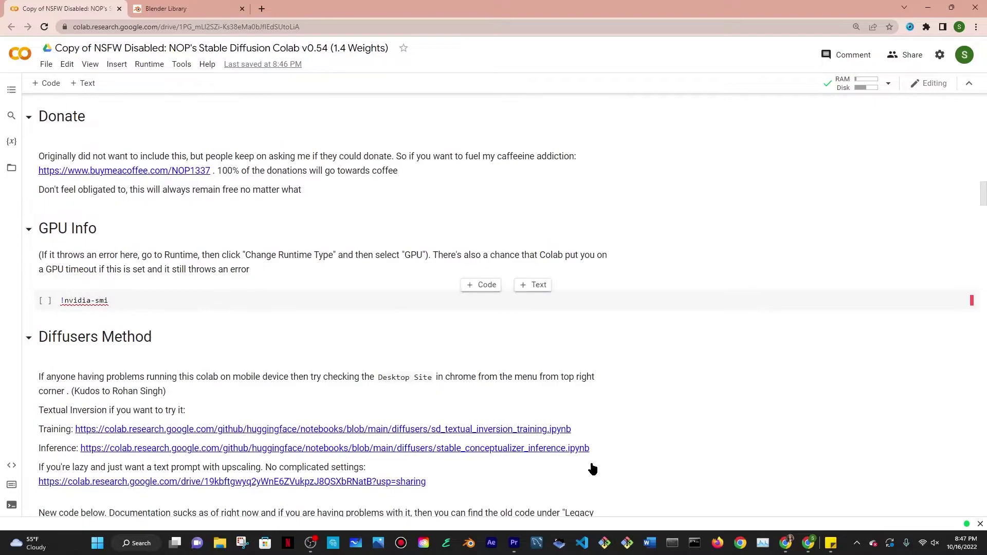
{"action": "left_click", "coordinate": [831, 543]}
{"action": "left_click_drag", "start_coordinate": [935, 342], "coordinate": [807, 297]}
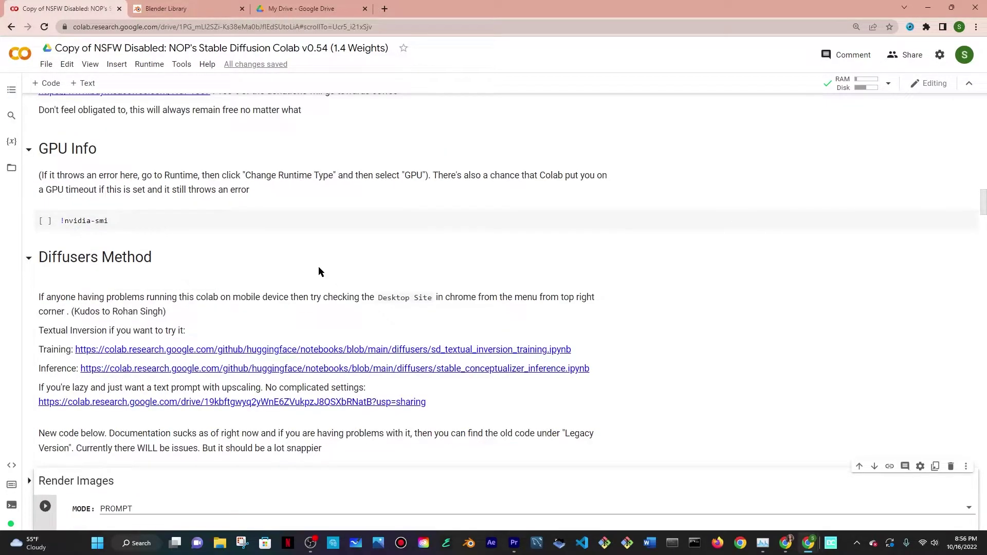
{"action": "scroll", "coordinate": [314, 255], "scroll_direction": "down", "scroll_amount": 4}
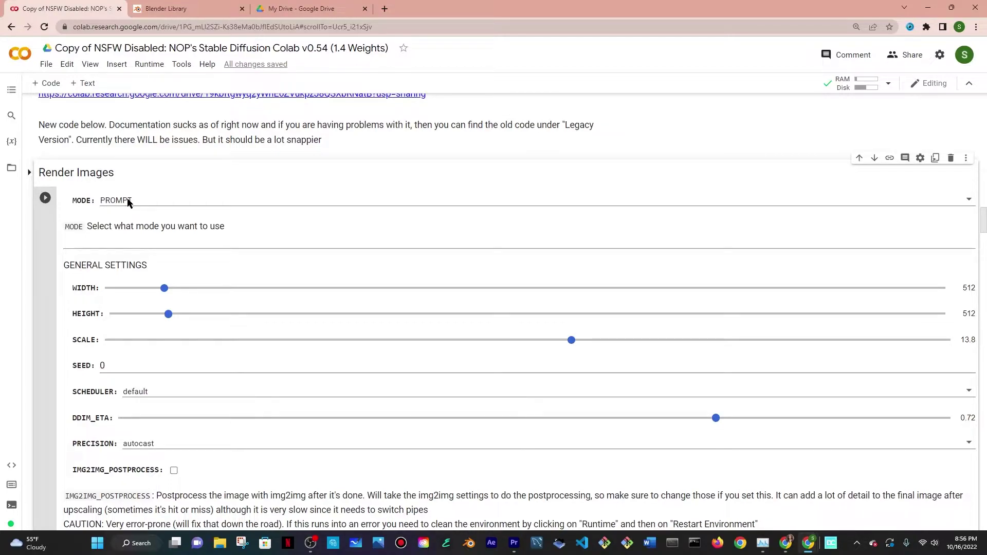
{"action": "scroll", "coordinate": [127, 200], "scroll_direction": "down", "scroll_amount": 19}
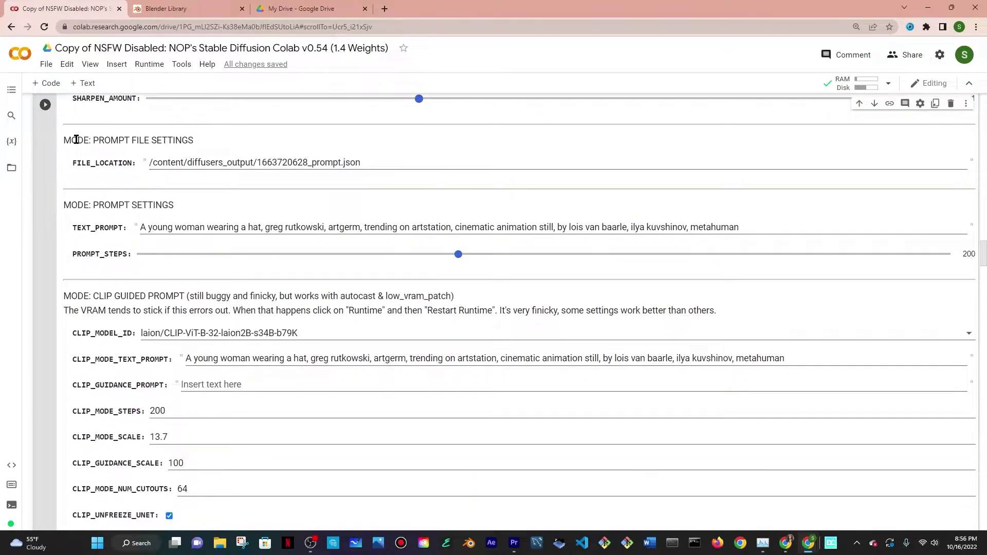
{"action": "left_click_drag", "start_coordinate": [121, 203], "coordinate": [182, 207]}
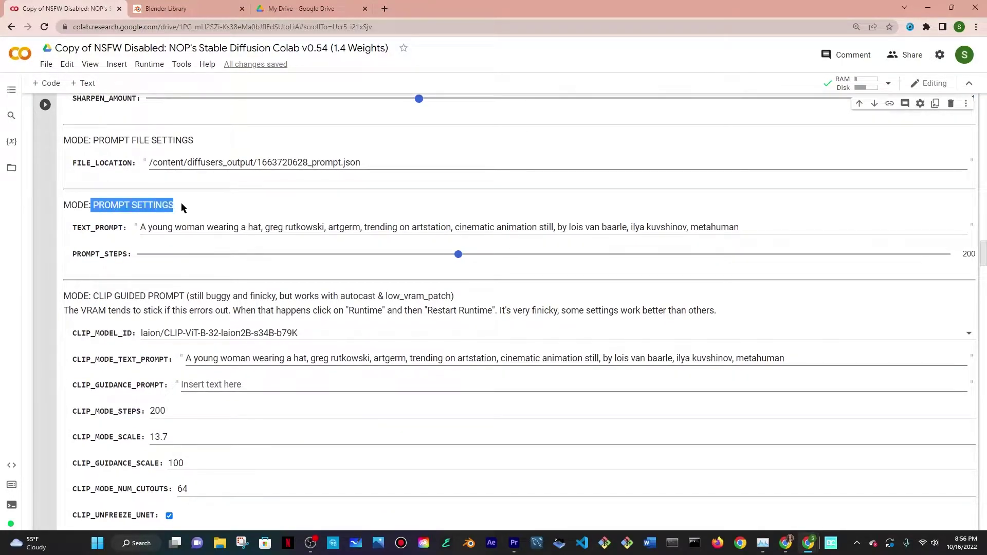
{"action": "scroll", "coordinate": [171, 208], "scroll_direction": "down", "scroll_amount": 5}
{"action": "scroll", "coordinate": [164, 264], "scroll_direction": "up", "scroll_amount": 6}
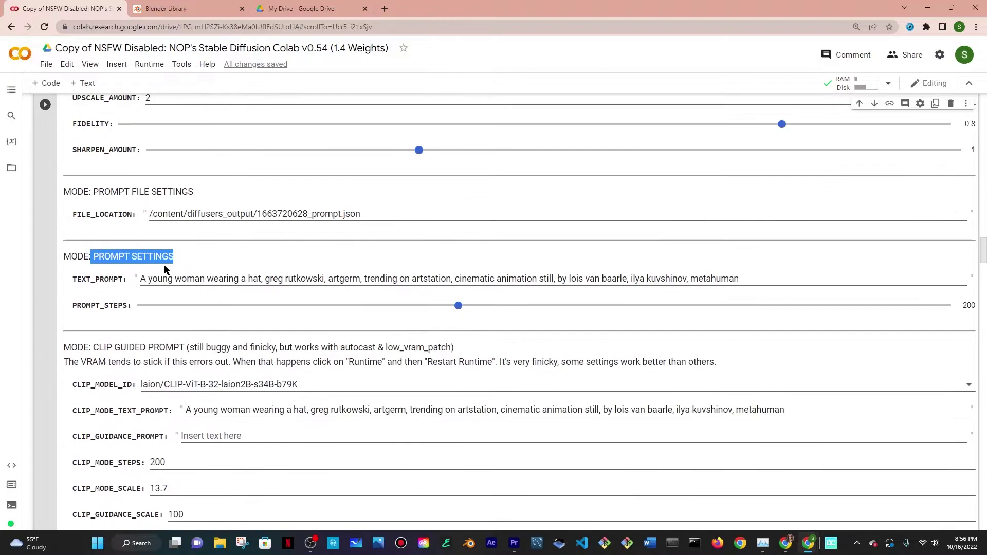
Set TEXT_PROMPT to "photograph of a highly detailed symmetrical head of a beautiful woman wearing business casual clothing… front view" and run the Render Images cell.
{"action": "left_click", "coordinate": [157, 277]}
{"action": "key", "text": "ctrl+a"}
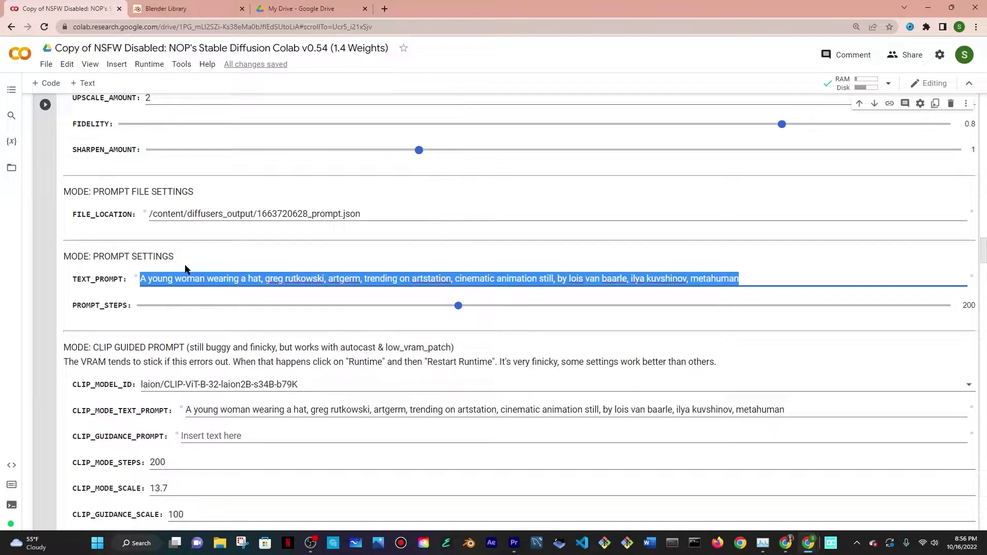
{"action": "key", "text": "ctrl+v"}
{"action": "scroll", "coordinate": [573, 275], "scroll_direction": "up", "scroll_amount": 3}
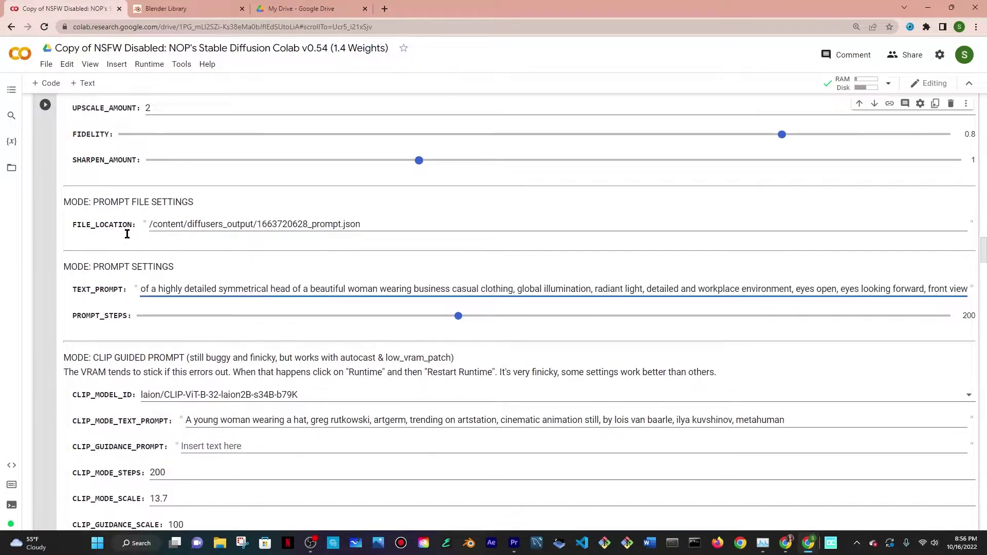
{"action": "left_click", "coordinate": [45, 106]}
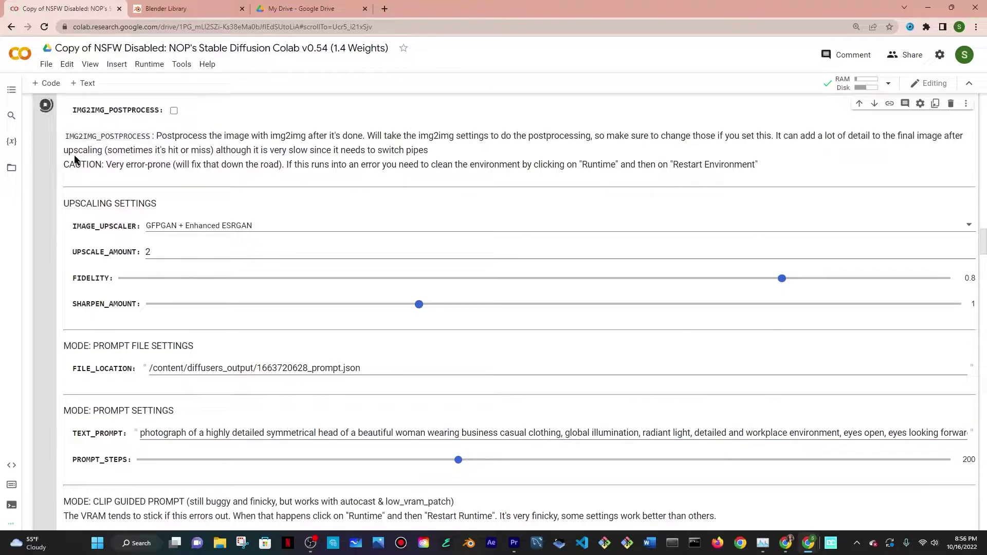
Examine the upscaled portraits generated in the output of the Render Images cell.
{"action": "scroll", "coordinate": [75, 160], "scroll_direction": "up", "scroll_amount": 3}
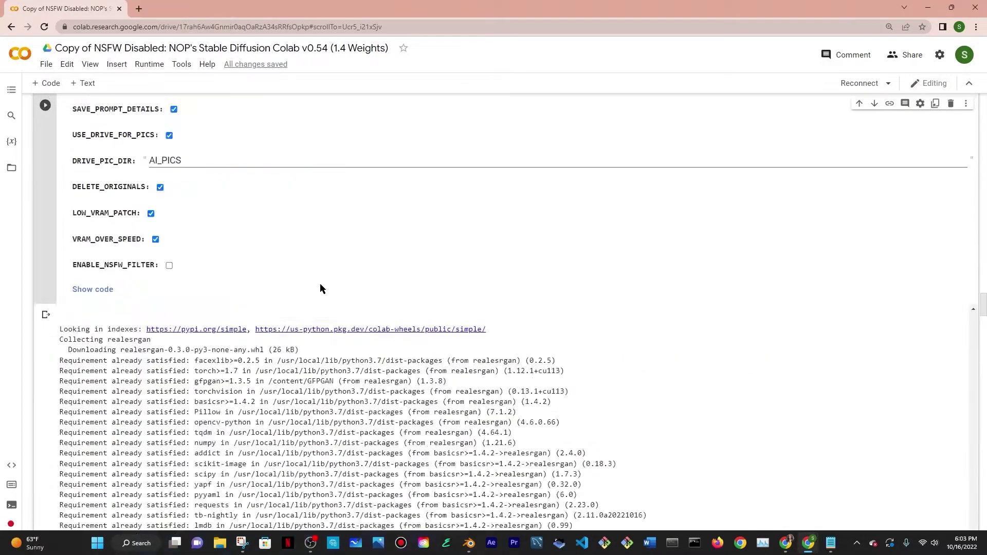
{"action": "scroll", "coordinate": [320, 282], "scroll_direction": "down", "scroll_amount": 14}
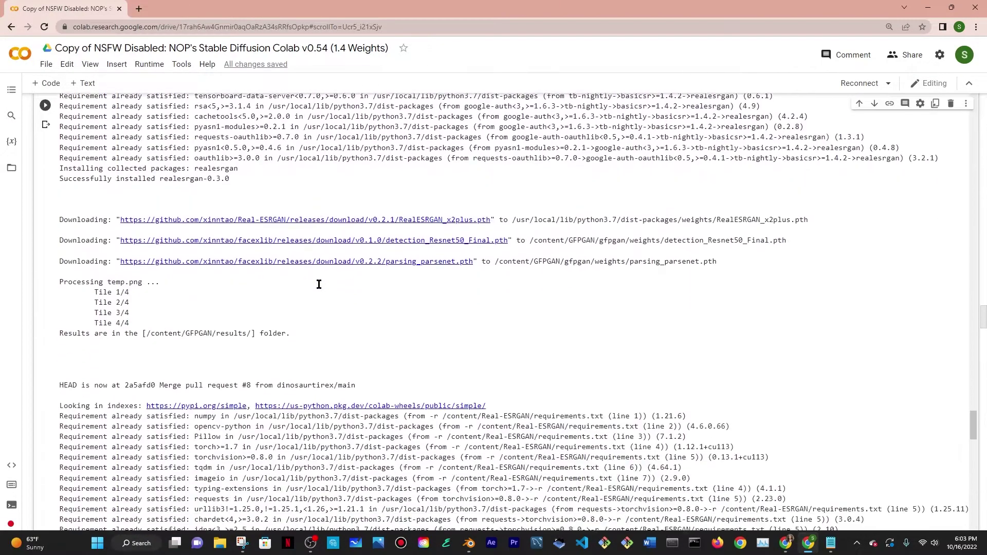
{"action": "scroll", "coordinate": [318, 283], "scroll_direction": "down", "scroll_amount": 20}
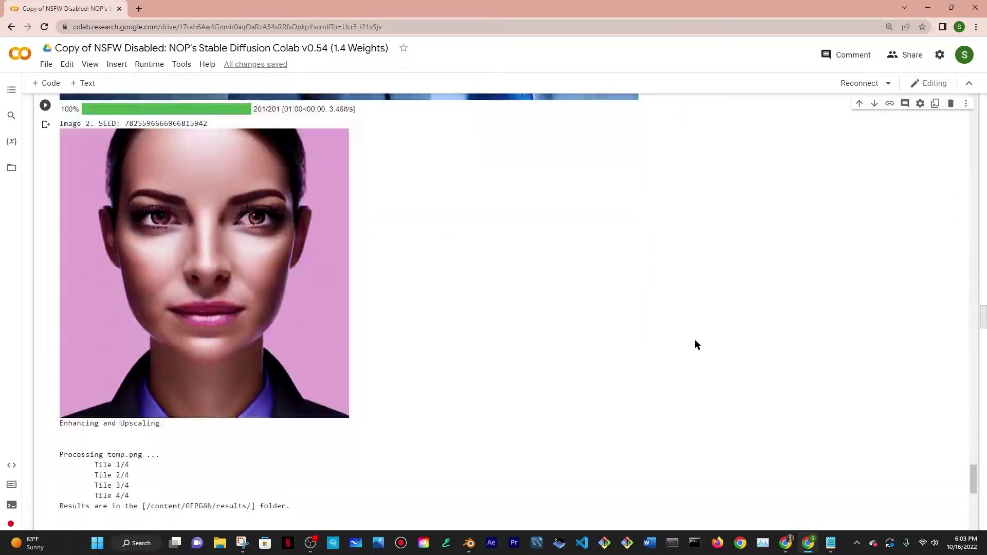
{"action": "scroll", "coordinate": [689, 341], "scroll_direction": "down", "scroll_amount": 15}
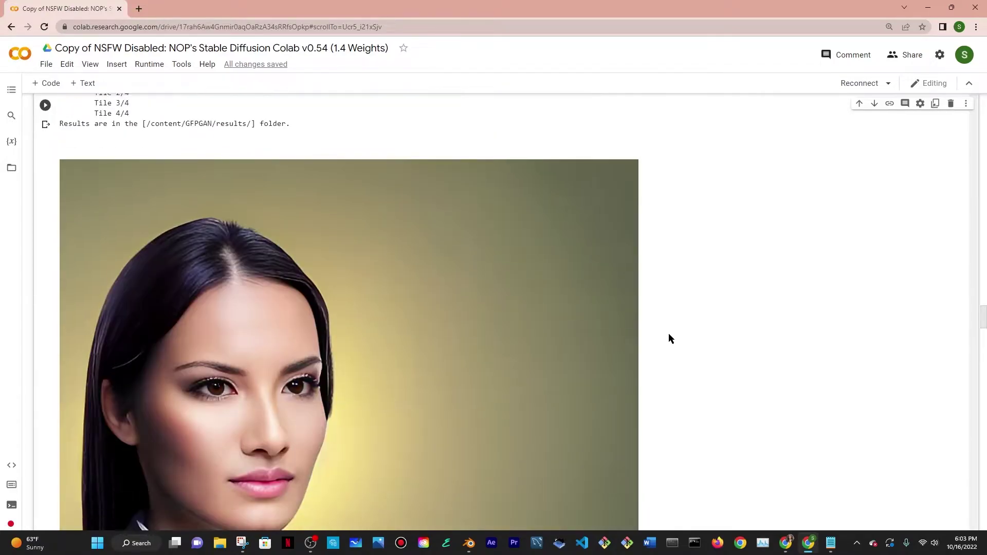
{"action": "scroll", "coordinate": [669, 334], "scroll_direction": "down", "scroll_amount": 20}
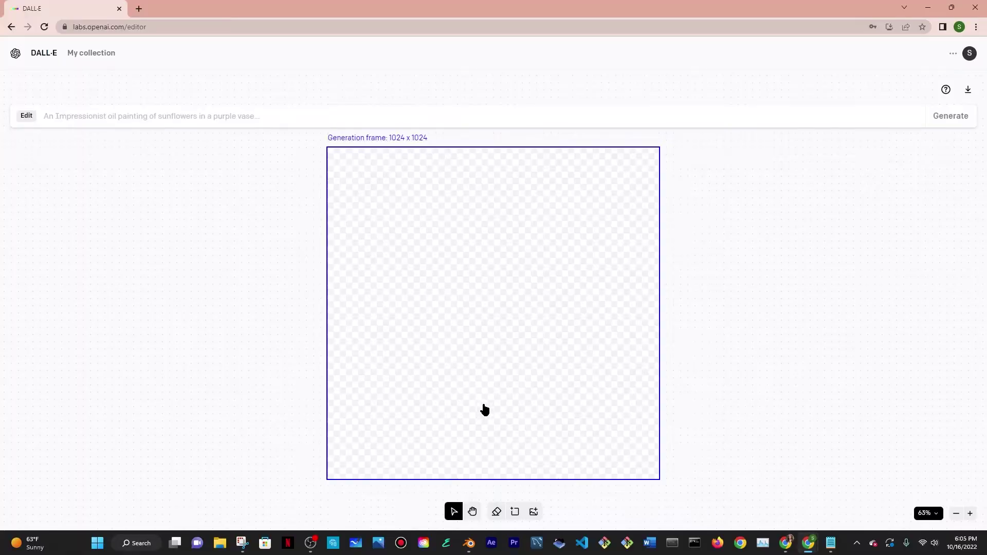
In the DALL·E editor, upload the blue-suited portrait and shrink it to about a third of the generation frame, near its upper edge.
{"action": "left_click", "coordinate": [533, 511]}
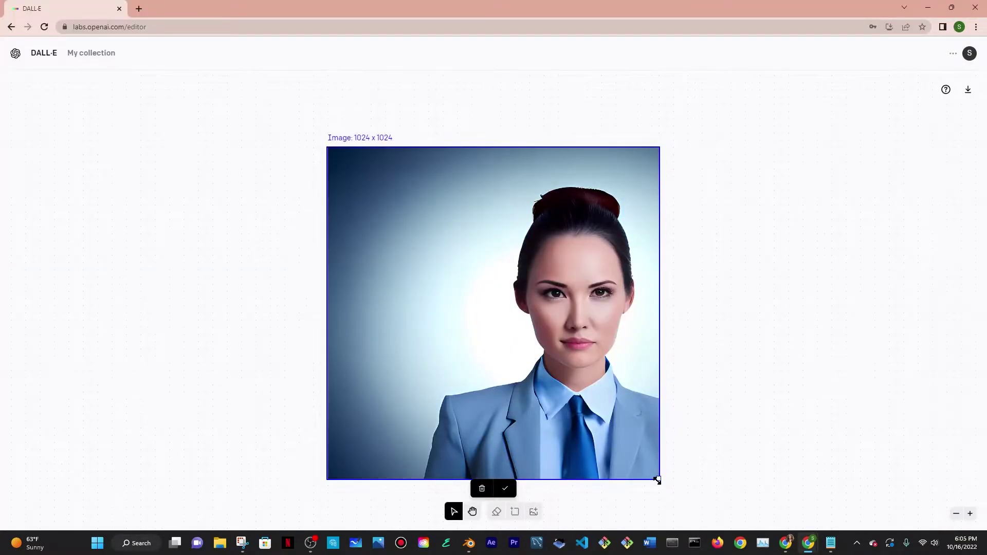
{"action": "left_click_drag", "start_coordinate": [657, 481], "coordinate": [527, 263]}
{"action": "left_click", "coordinate": [493, 276]}
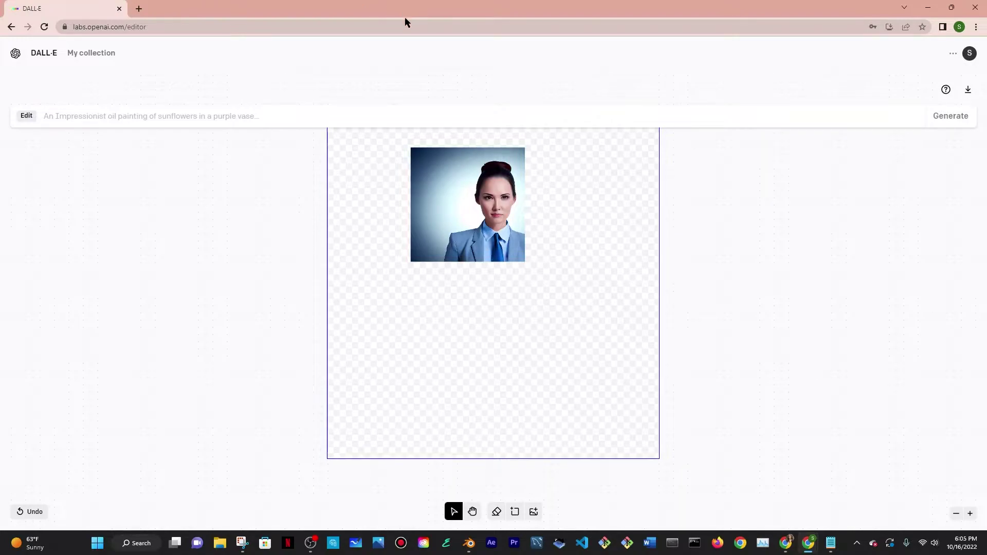
Paste the "photograph of a highly detailed symmetrical head of a beautiful woman wearing business casual clothing… front view" prompt and generate the outpainting.
{"action": "left_click", "coordinate": [291, 118]}
{"action": "key", "text": "ctrl+v"}
{"action": "scroll", "coordinate": [288, 209], "scroll_direction": "up", "scroll_amount": 4}
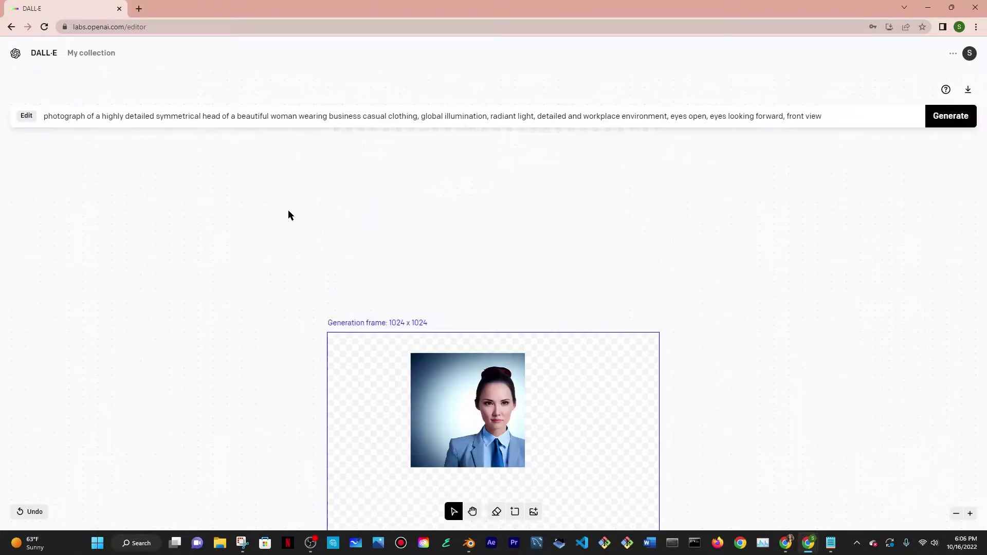
{"action": "scroll", "coordinate": [288, 210], "scroll_direction": "down", "scroll_amount": 2}
{"action": "left_click", "coordinate": [946, 116]}
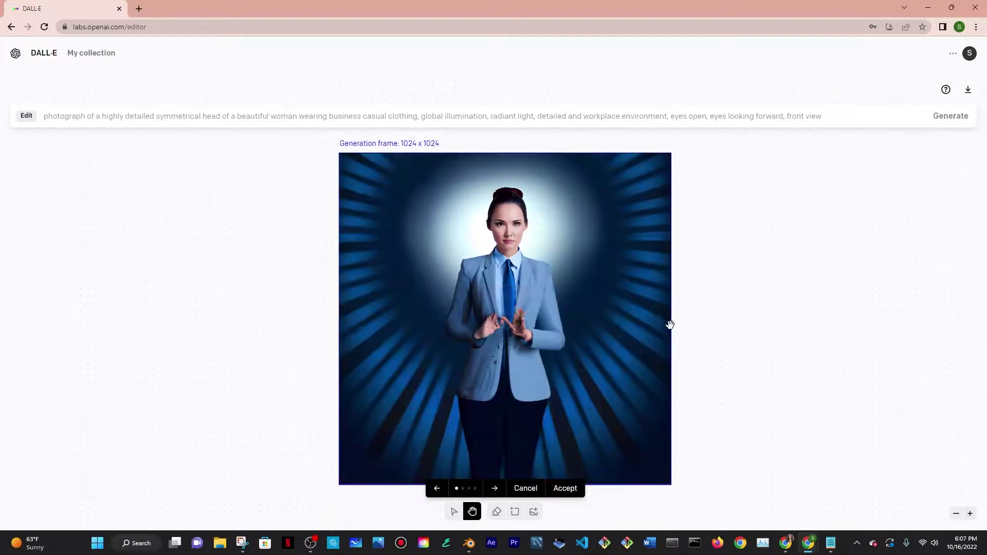
Browse the generated outpainting variations and discard them all.
{"action": "key", "text": "Right"}
{"action": "key", "text": "Right"}
{"action": "key", "text": "Right"}
{"action": "left_click", "coordinate": [525, 489]}
Append "hands by her side, blue color background" to the outpainting prompt and generate new variations.
{"action": "left_click", "coordinate": [829, 116]}
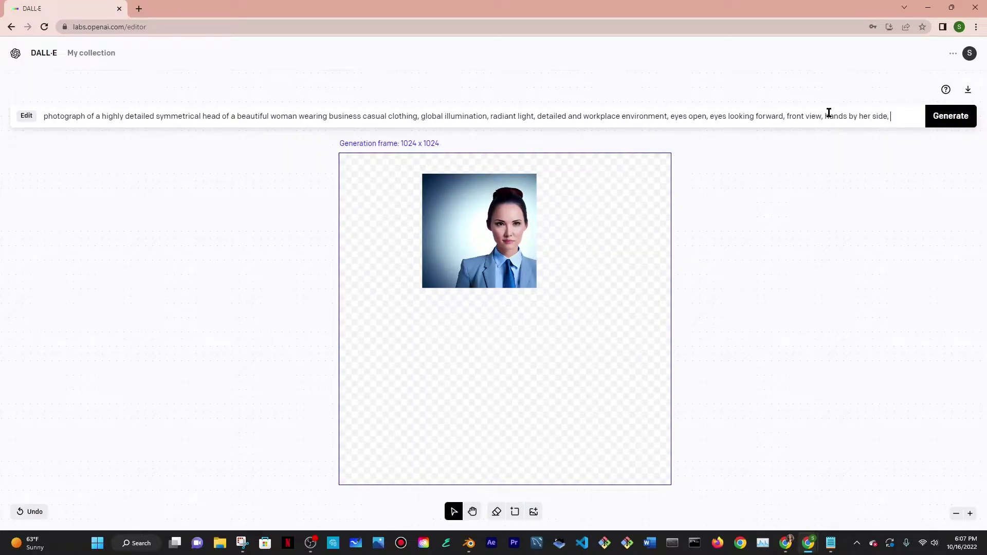
{"action": "type", "text": "color background"}
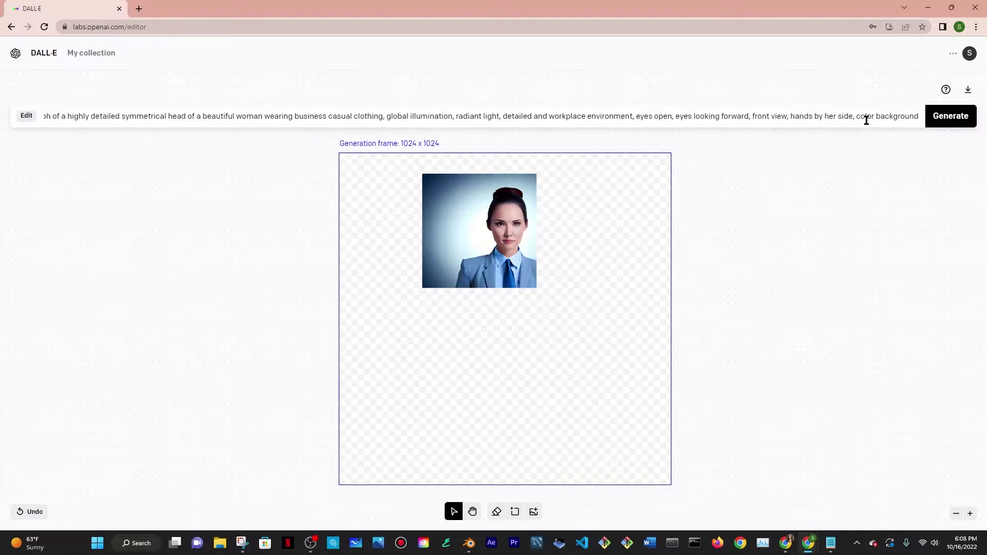
{"action": "left_click", "coordinate": [857, 117]}
{"action": "type", "text": "blue"}
{"action": "key", "text": "Return"}
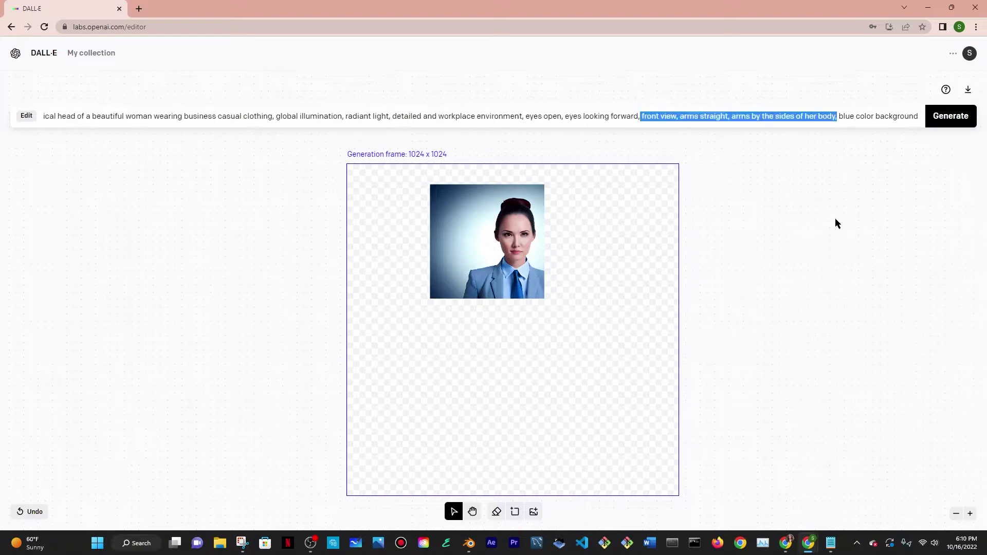
Generate variations with "arms straight, arms by the sides of her body" in the prompt and browse them.
{"action": "key", "text": "Return"}
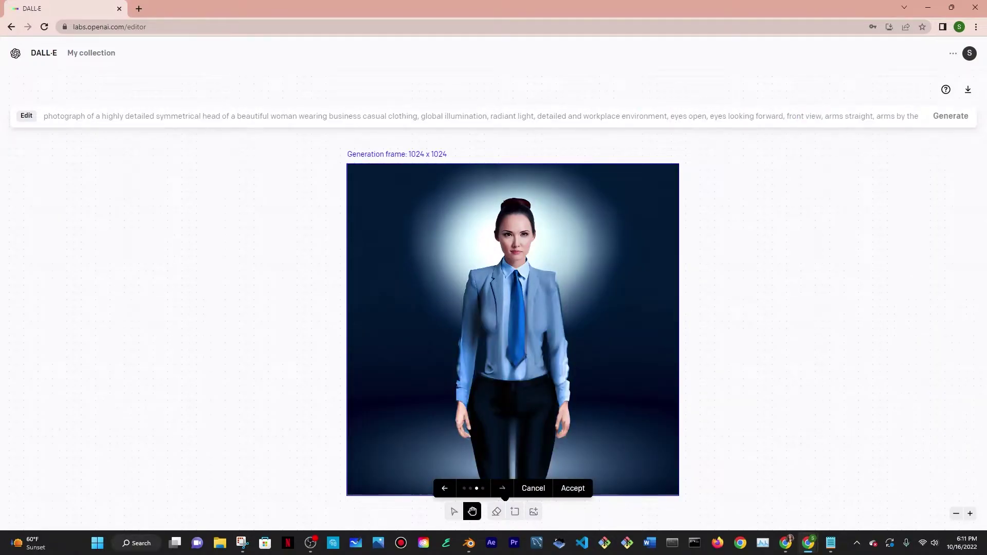
{"action": "left_click", "coordinate": [503, 488]}
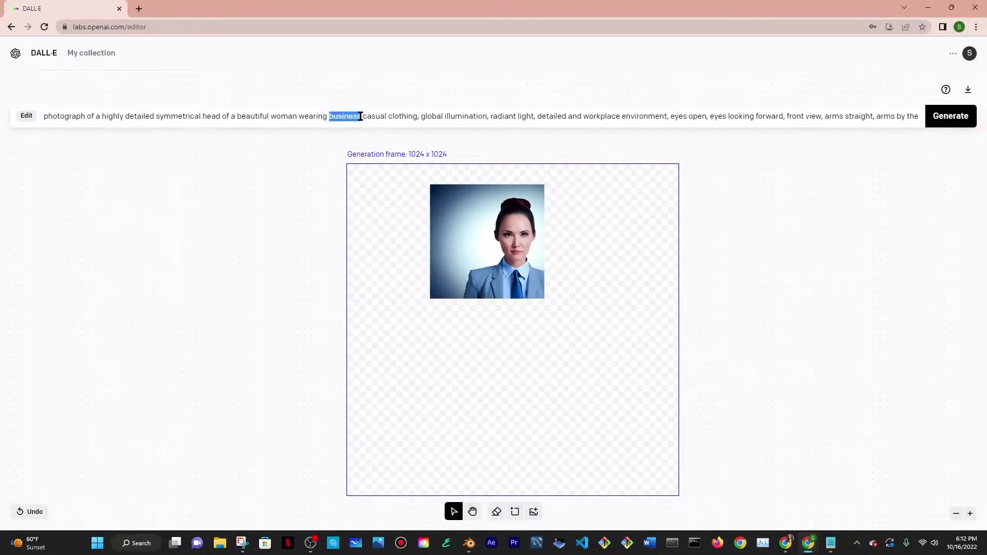
Change the clothing in the prompt to "a pantsuit with black heels" and generate the outpainting again.
{"action": "left_click", "coordinate": [421, 116]}
{"action": "type", "text": "pantsuit"}
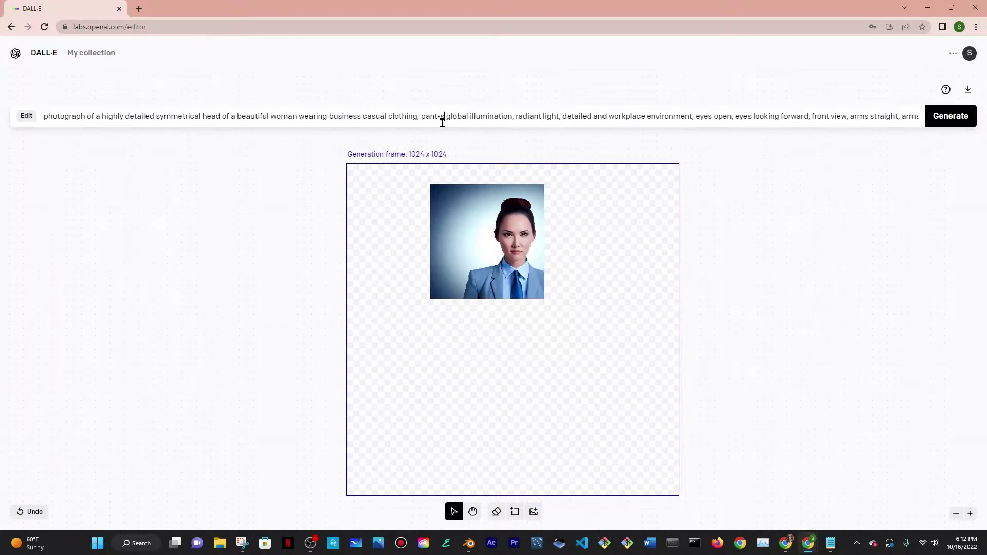
{"action": "key", "text": "Return"}
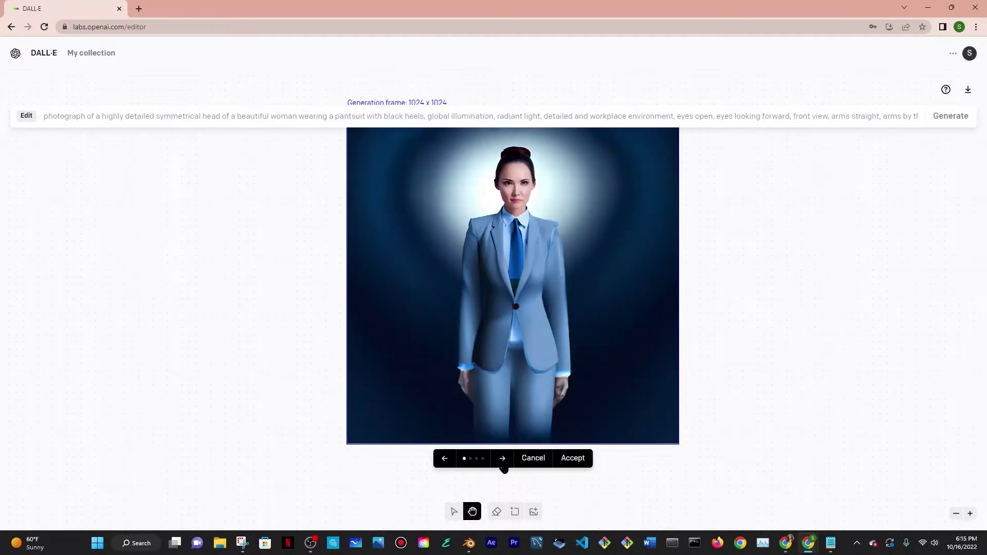
Browse to the fourth outpainting variation, the blue jacket with a matching skirt, and accept it.
{"action": "left_click", "coordinate": [503, 465]}
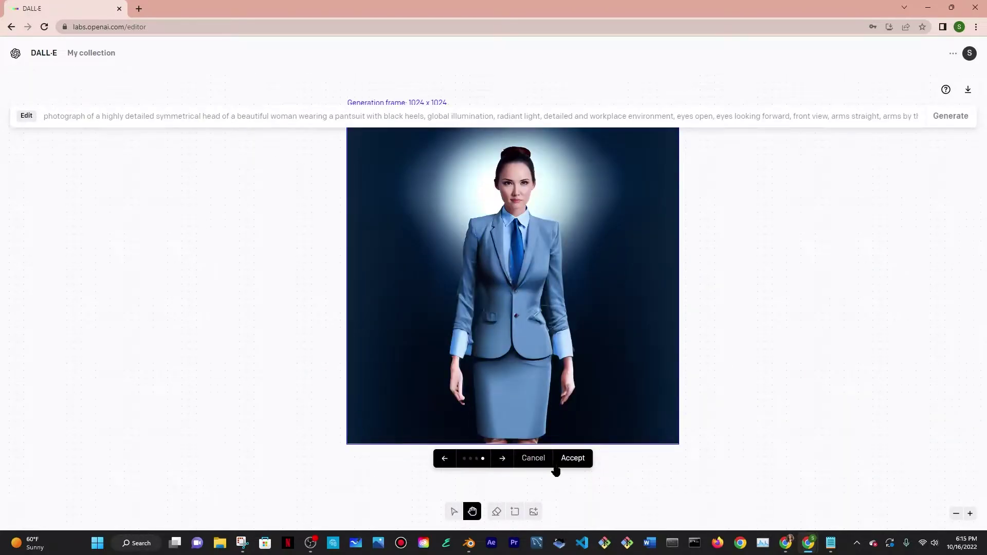
{"action": "left_click", "coordinate": [558, 462]}
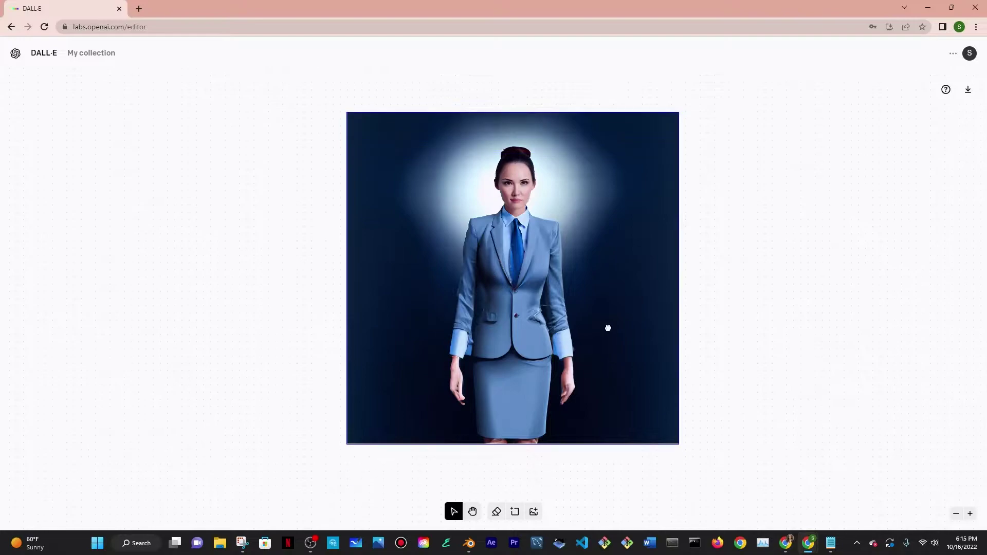
Outpaint the legs and heels in a generation frame overlapping the skirt, accept a variation and download the full-body image.
{"action": "left_click_drag", "start_coordinate": [609, 329], "coordinate": [635, 355]}
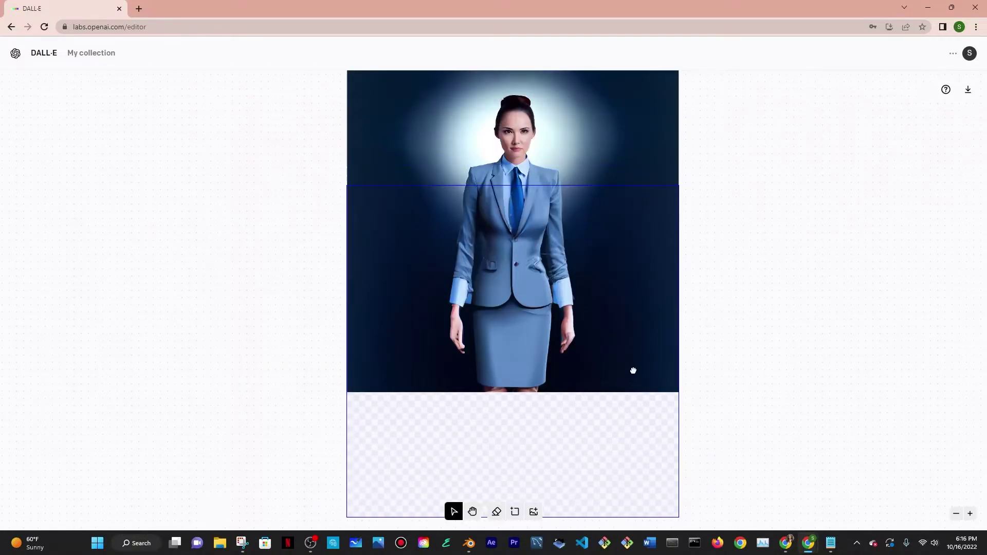
{"action": "scroll", "coordinate": [802, 280], "scroll_direction": "down", "scroll_amount": 2}
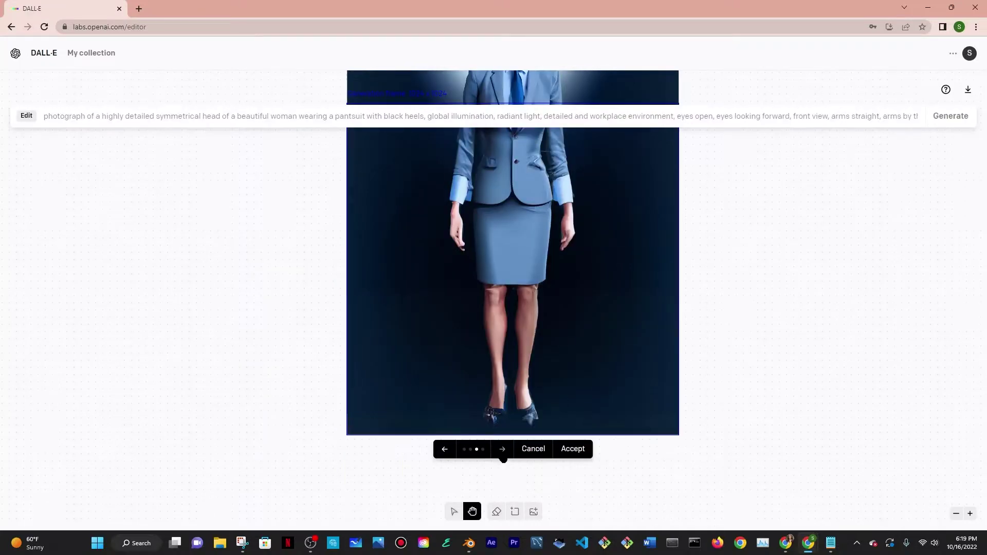
{"action": "left_click", "coordinate": [572, 448]}
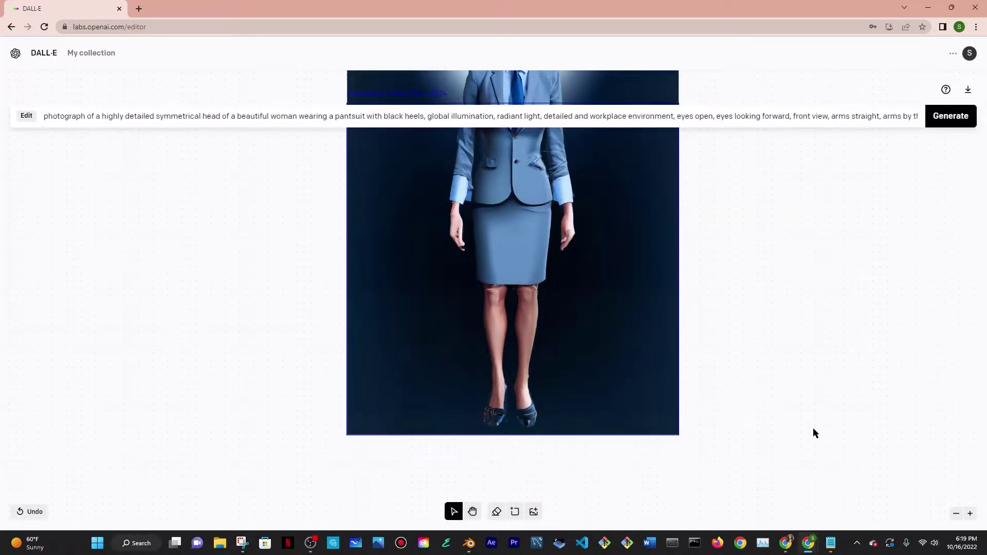
{"action": "scroll", "coordinate": [822, 426], "scroll_direction": "up", "scroll_amount": 2}
{"action": "left_click", "coordinate": [967, 90]}
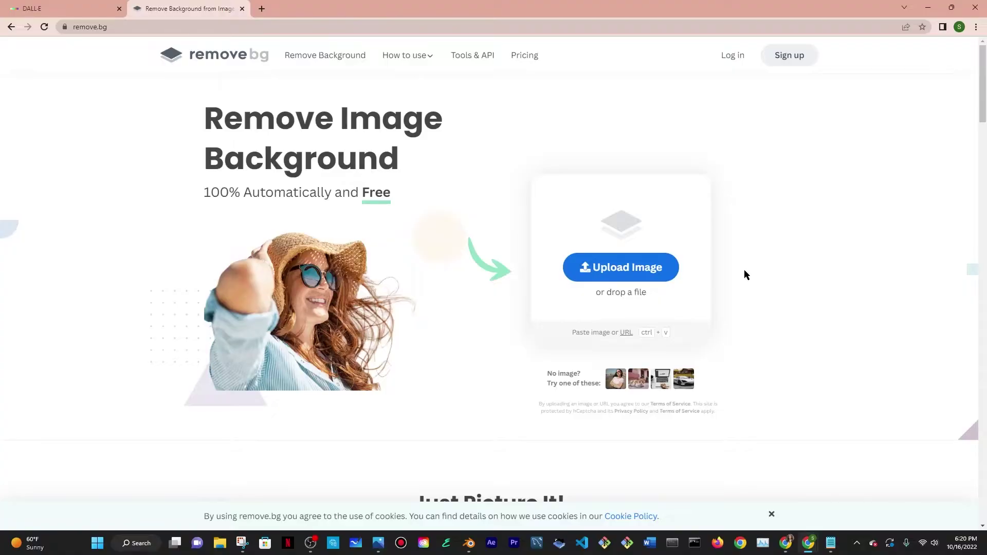
Upload the downloaded full-body image to remove.bg, download the preview-size cutout and inspect it.
{"action": "left_click", "coordinate": [641, 268]}
{"action": "left_click", "coordinate": [500, 313]}
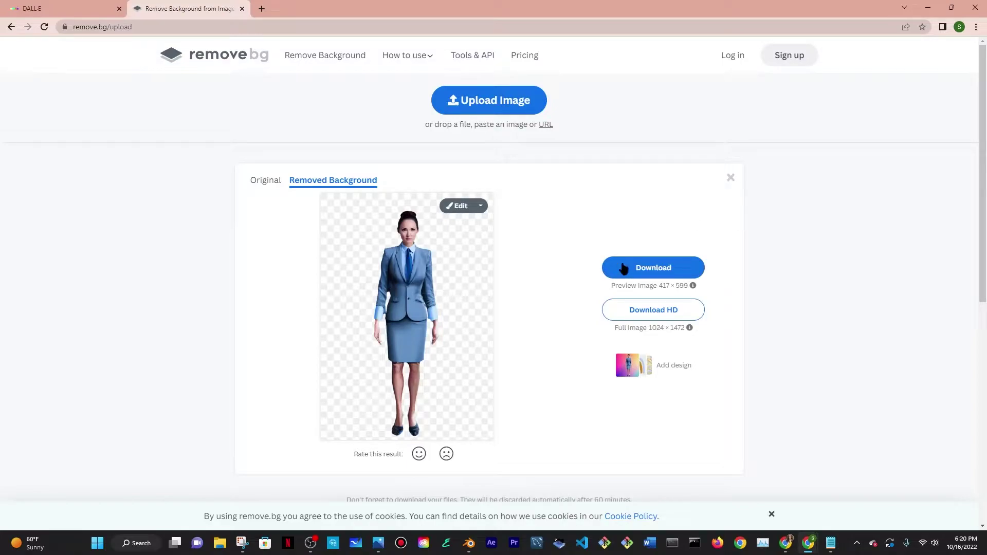
{"action": "left_click", "coordinate": [652, 268]}
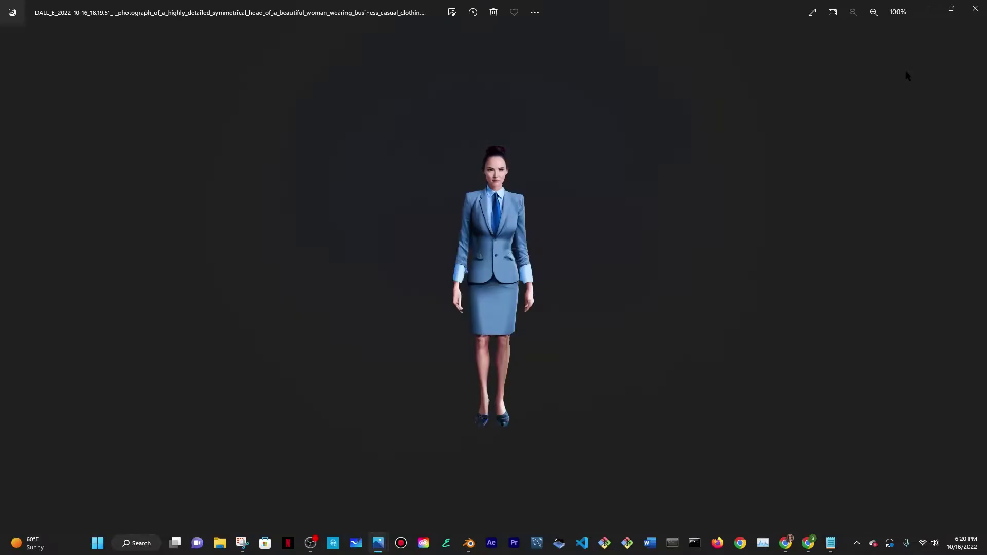
{"action": "scroll", "coordinate": [848, 203], "scroll_direction": "up", "scroll_amount": 3}
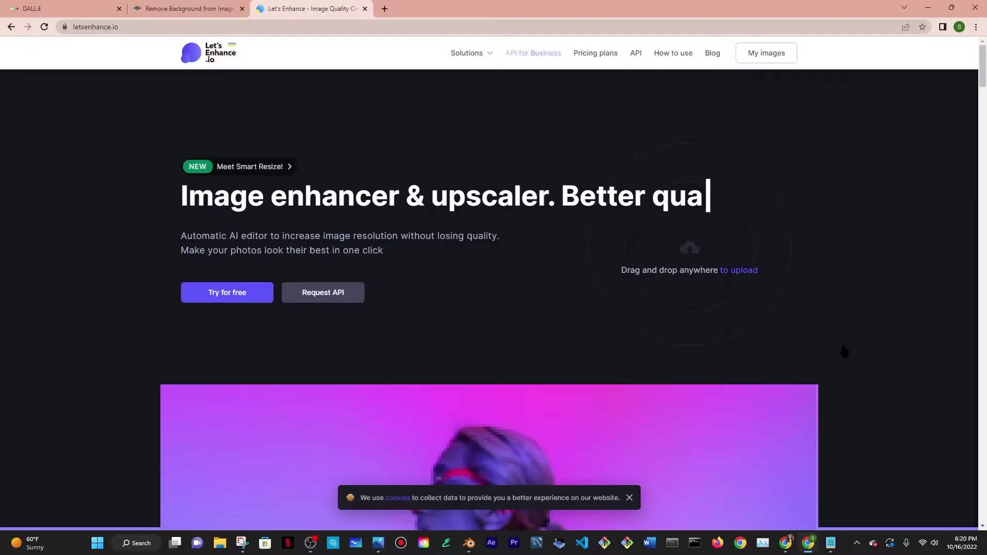
Upload the background-removed woman image to Let's Enhance, process it with Smart Enhance at Auto size and download the result.
{"action": "left_click", "coordinate": [747, 296]}
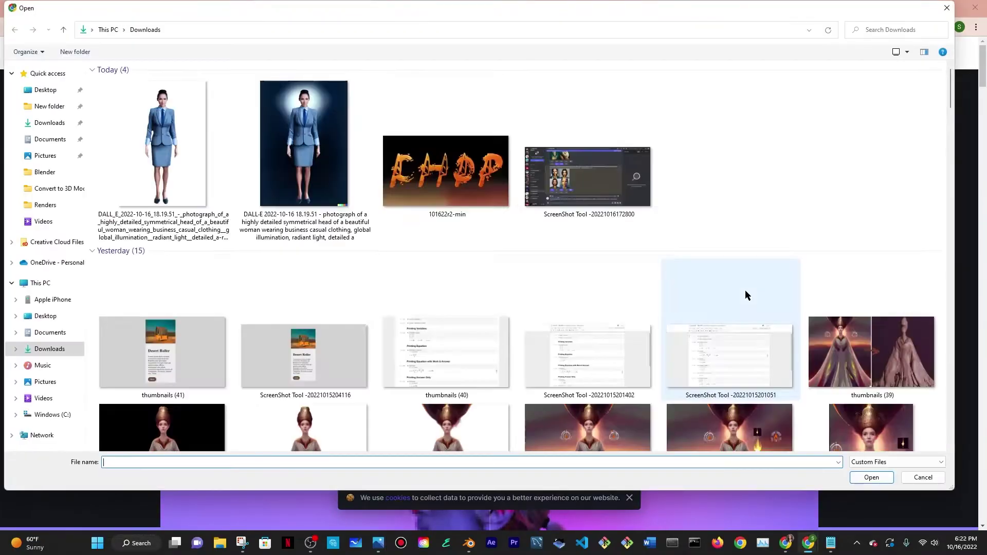
{"action": "double_click", "coordinate": [187, 154]}
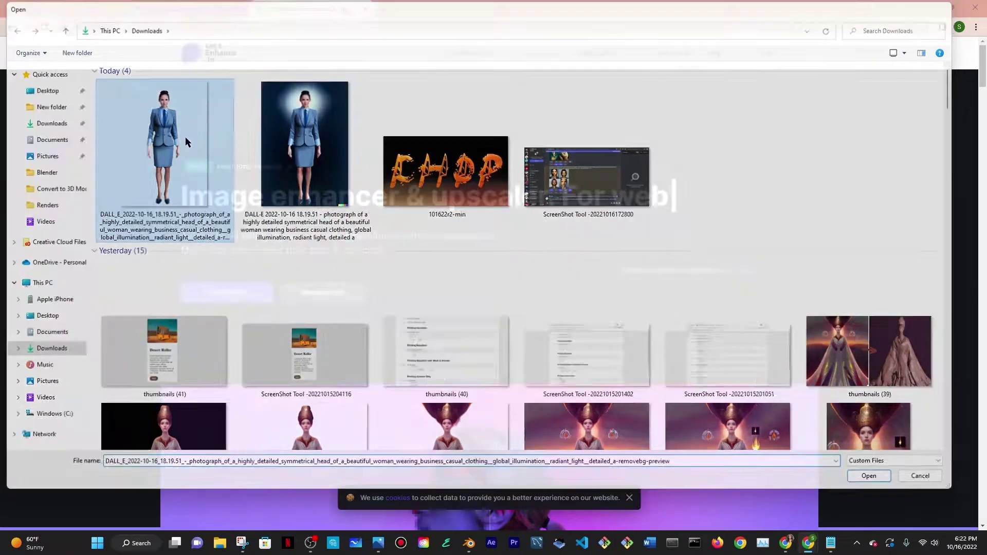
{"action": "left_click", "coordinate": [479, 163]}
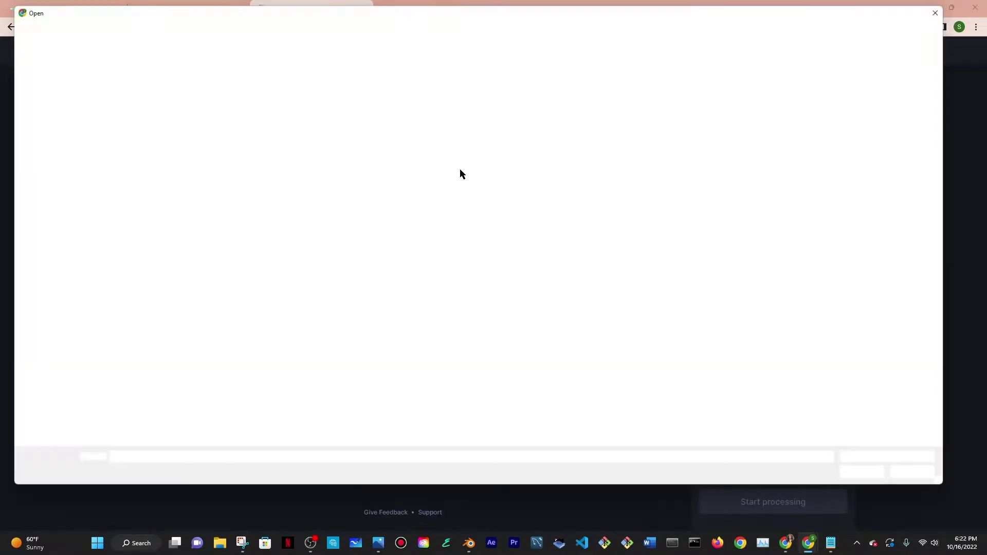
{"action": "double_click", "coordinate": [165, 154]}
{"action": "left_click", "coordinate": [773, 502]}
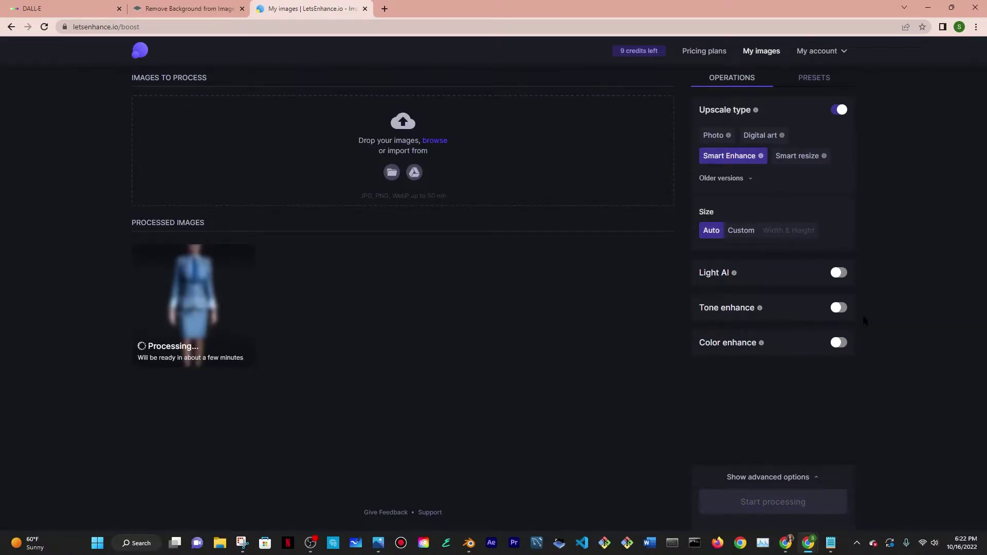
{"action": "left_click", "coordinate": [241, 353]}
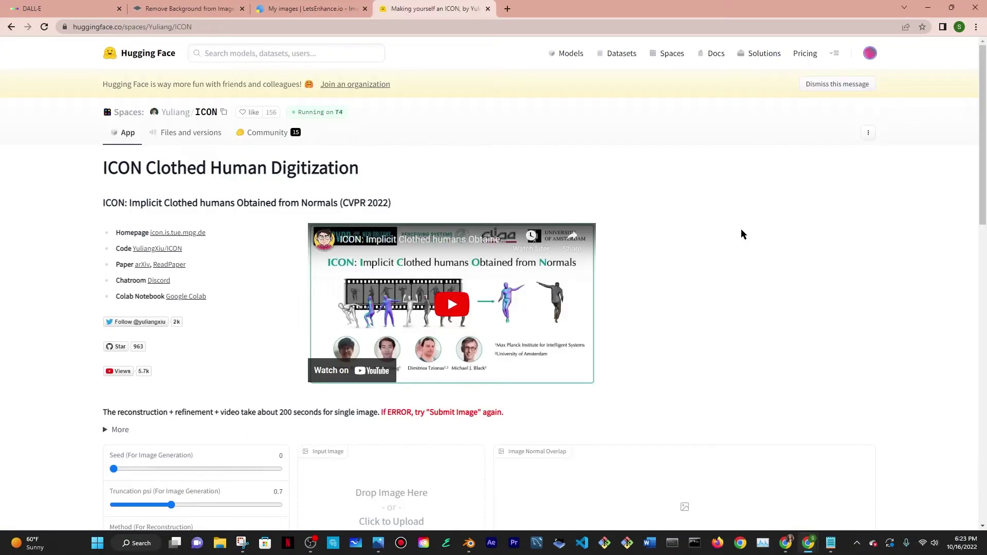
In the ICON Clothed Human Digitization space on Hugging Face, upload the enhanced image and submit it with the ICON reconstruction method.
{"action": "scroll", "coordinate": [432, 103], "scroll_direction": "down", "scroll_amount": 1}
{"action": "scroll", "coordinate": [432, 103], "scroll_direction": "down", "scroll_amount": 3}
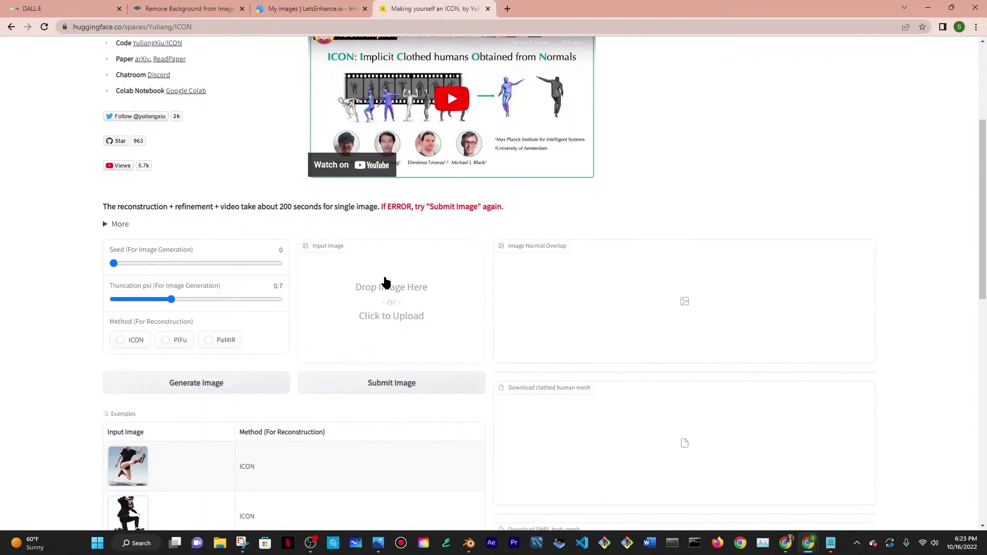
{"action": "left_click", "coordinate": [457, 288]}
{"action": "double_click", "coordinate": [166, 128]}
{"action": "scroll", "coordinate": [287, 240], "scroll_direction": "down", "scroll_amount": 1}
{"action": "scroll", "coordinate": [287, 240], "scroll_direction": "down", "scroll_amount": 1}
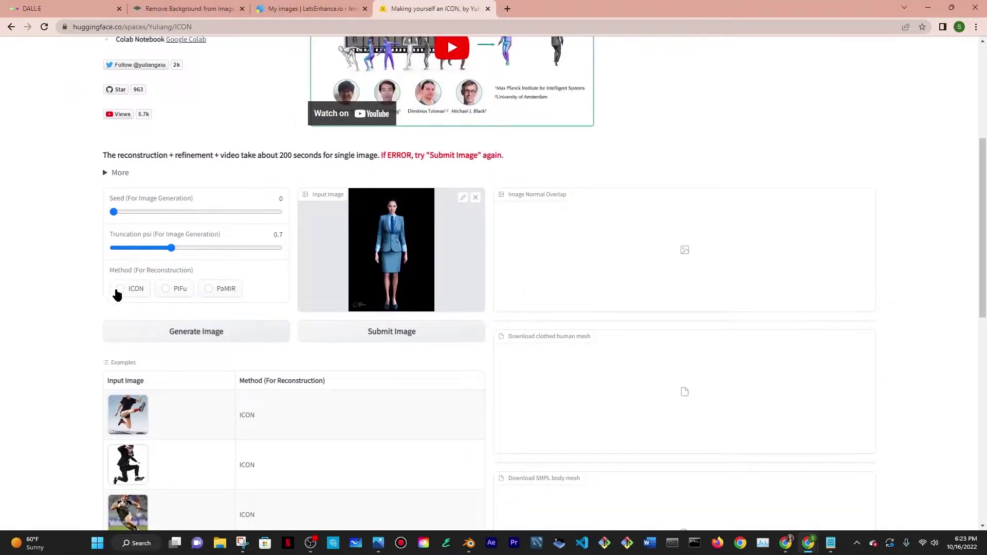
{"action": "left_click", "coordinate": [354, 333]}
{"action": "scroll", "coordinate": [671, 152], "scroll_direction": "down", "scroll_amount": 2}
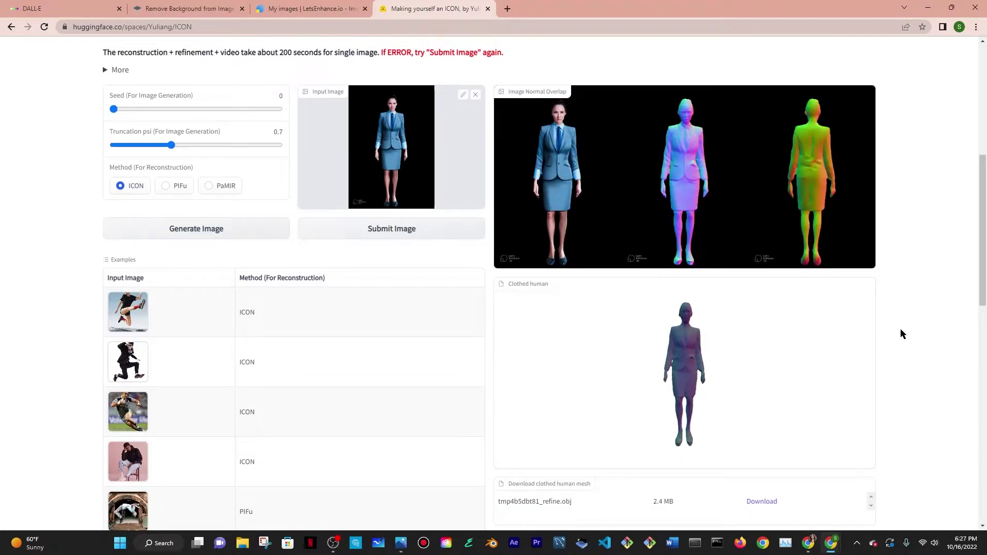
Download the clothed human mesh as an OBJ file.
{"action": "scroll", "coordinate": [911, 329], "scroll_direction": "down", "scroll_amount": 3}
{"action": "scroll", "coordinate": [913, 329], "scroll_direction": "down", "scroll_amount": 1}
{"action": "left_click", "coordinate": [757, 299]}
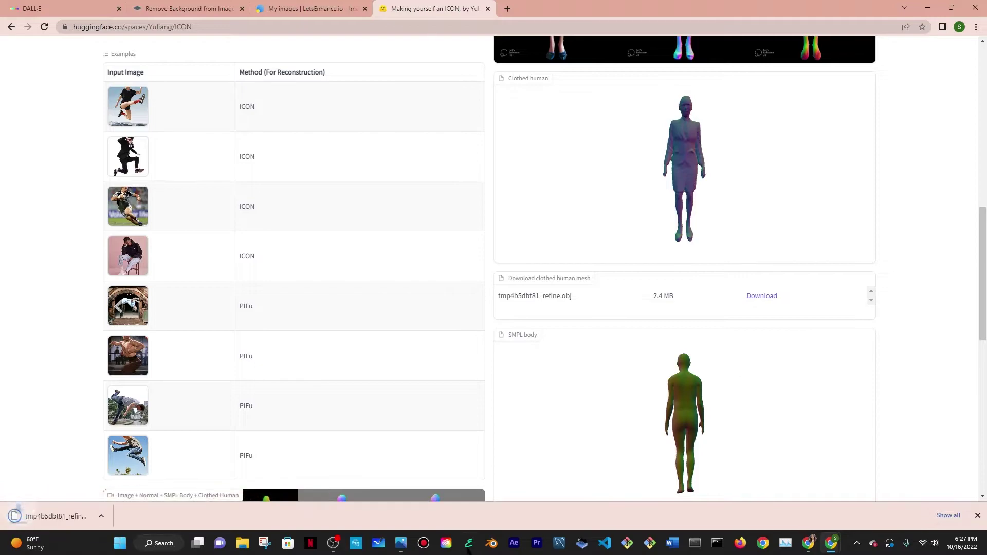
Open Blender, start a new General file and delete the default cube.
{"action": "left_click", "coordinate": [472, 546]}
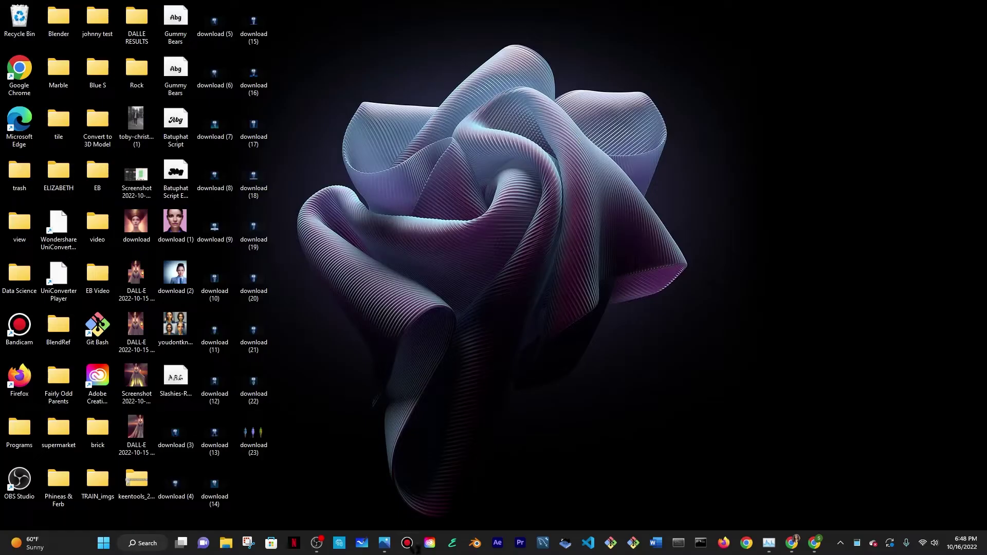
{"action": "left_click", "coordinate": [475, 543]}
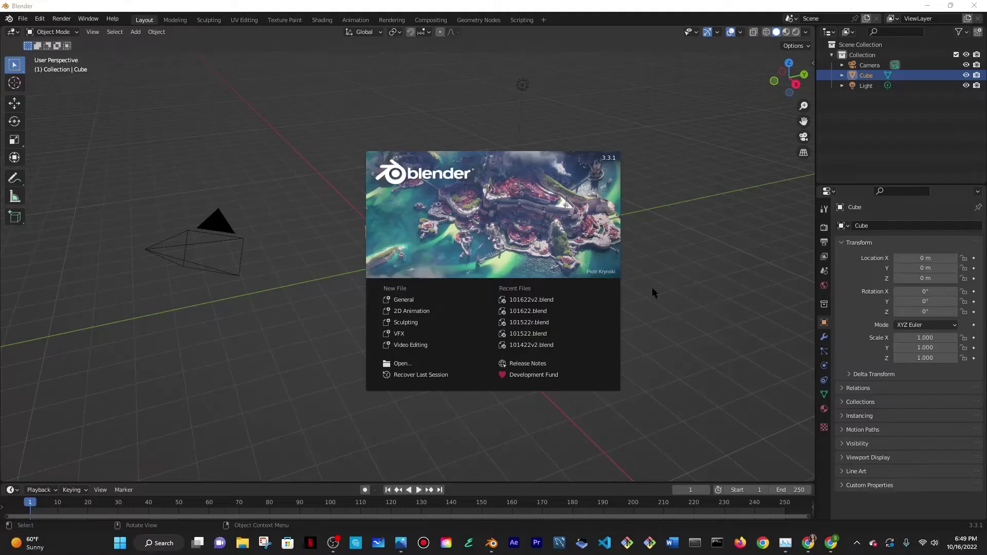
{"action": "left_click", "coordinate": [407, 301]}
{"action": "key", "text": "x"}
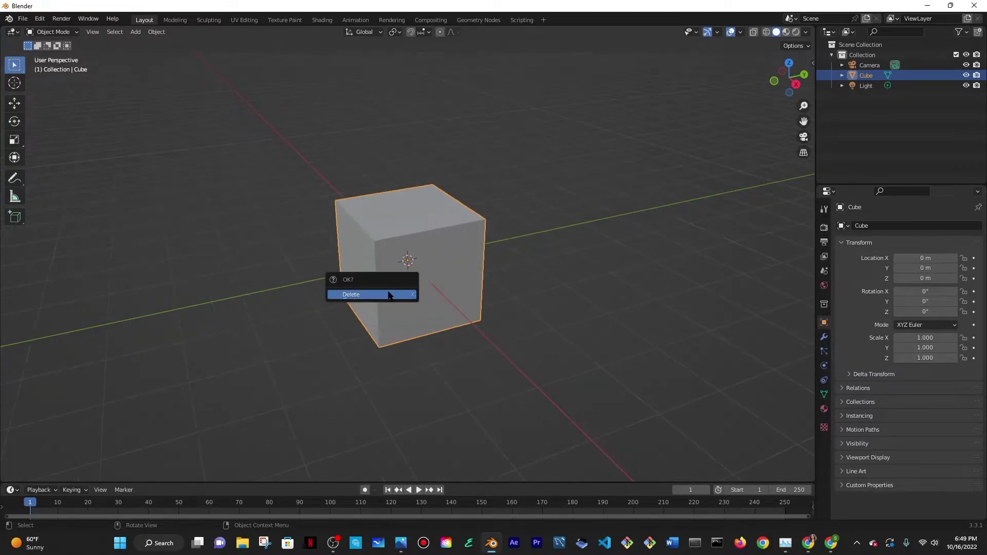
{"action": "left_click", "coordinate": [393, 292]}
Import tmp4b5dbt81_refine.obj from the Downloads folder as a Wavefront OBJ.
{"action": "left_click", "coordinate": [22, 18]}
{"action": "mouse_move", "coordinate": [31, 157]}
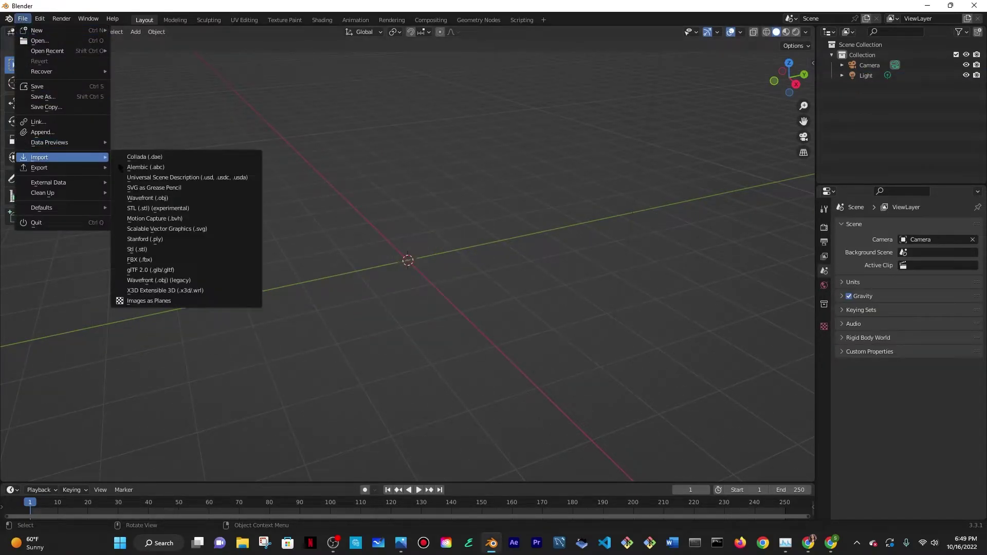
{"action": "left_click", "coordinate": [164, 187]}
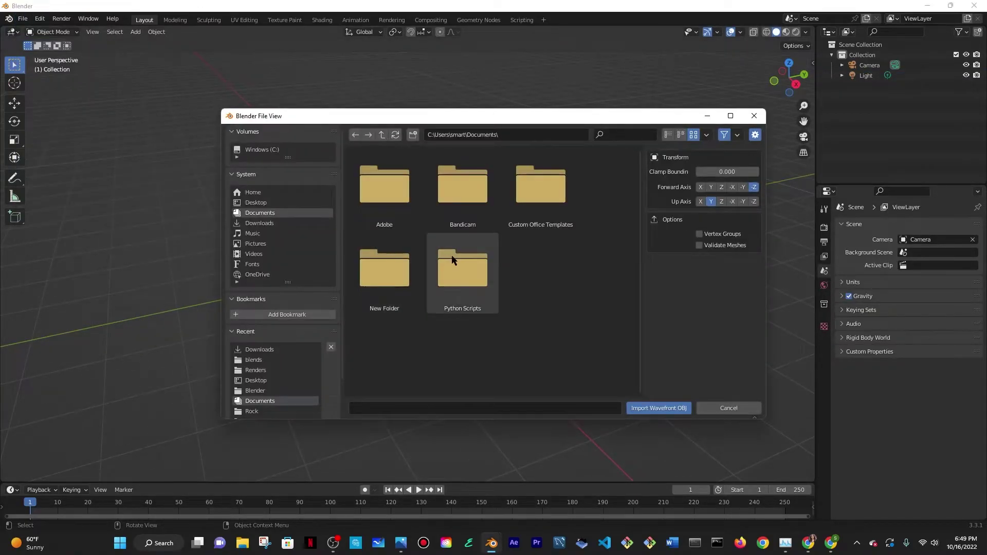
{"action": "left_click", "coordinate": [294, 223]}
{"action": "type", "text": "tmp"}
{"action": "double_click", "coordinate": [391, 187]}
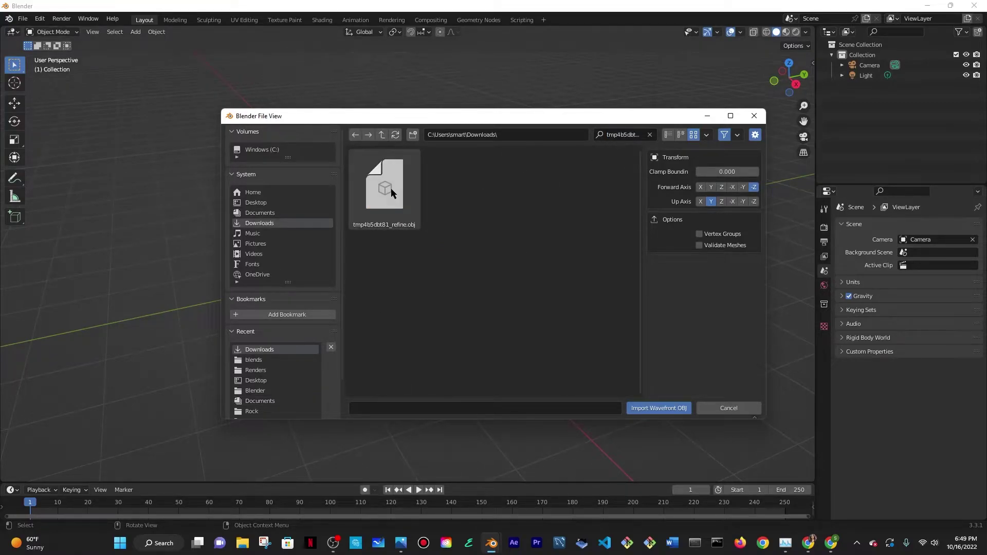
Apply Shade Smooth to the imported human mesh.
{"action": "middle_click_drag", "start_coordinate": [406, 294], "coordinate": [308, 263]}
{"action": "middle_click_drag", "start_coordinate": [628, 254], "coordinate": [583, 255]}
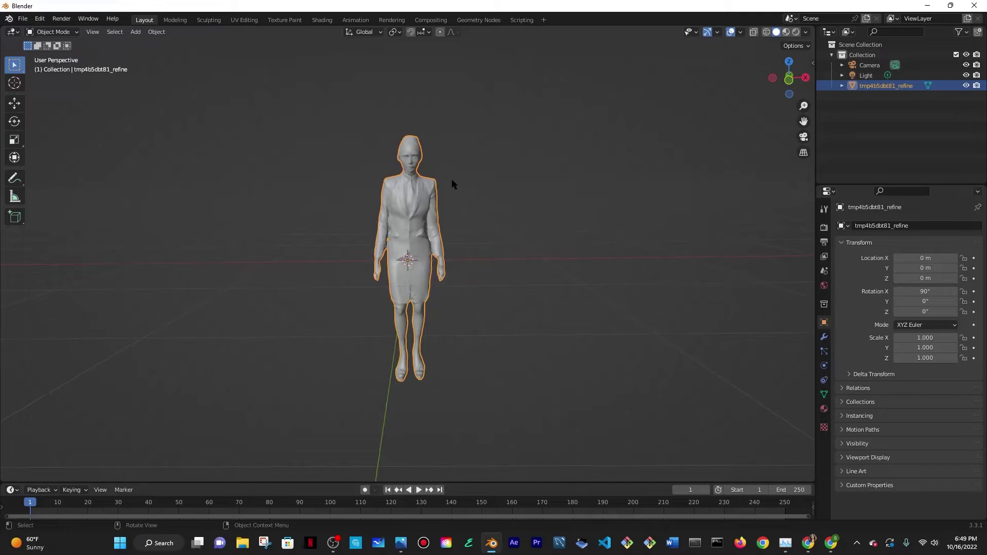
{"action": "scroll", "coordinate": [707, 324], "scroll_direction": "down", "scroll_amount": 2}
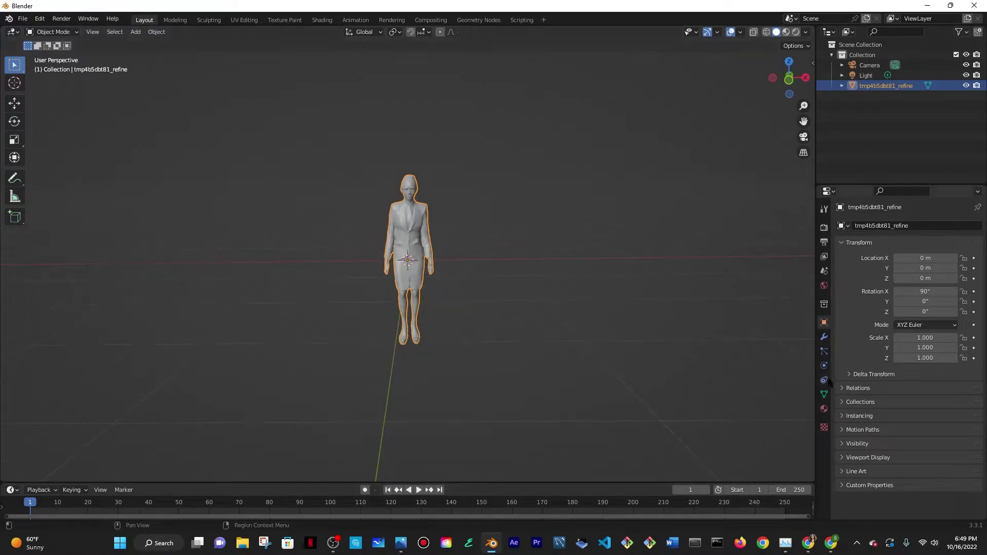
{"action": "left_click", "coordinate": [825, 410]}
{"action": "scroll", "coordinate": [487, 273], "scroll_direction": "up", "scroll_amount": 4}
{"action": "right_click", "coordinate": [385, 164]}
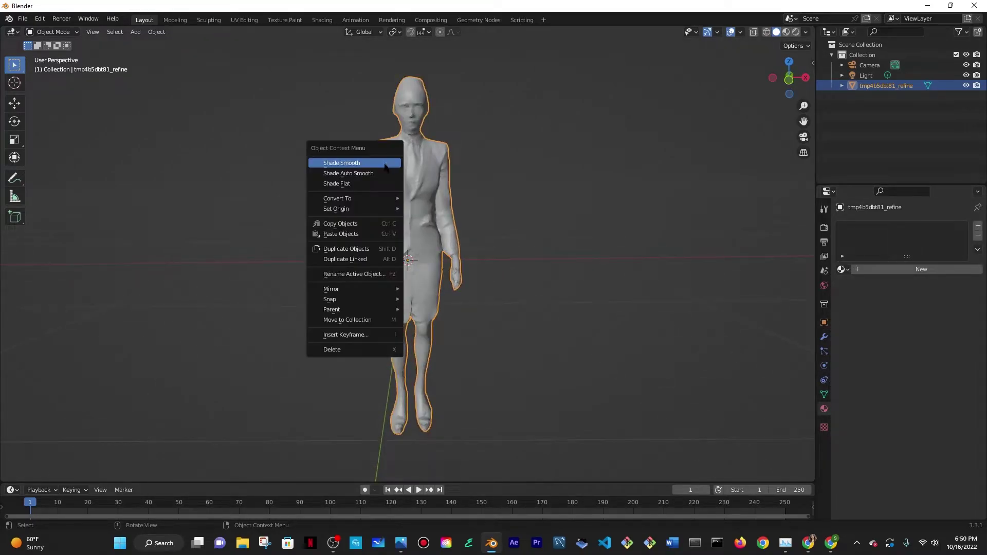
{"action": "left_click", "coordinate": [385, 166]}
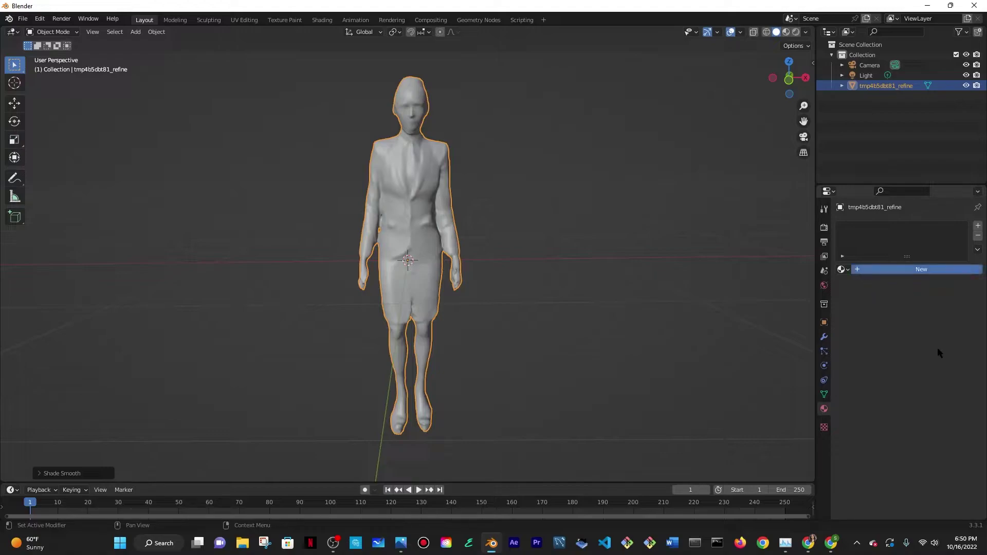
Give the human mesh a new material, darken its base color to value 0.107 and switch the viewport to Material Preview.
{"action": "left_click", "coordinate": [925, 269]}
{"action": "left_click", "coordinate": [930, 378]}
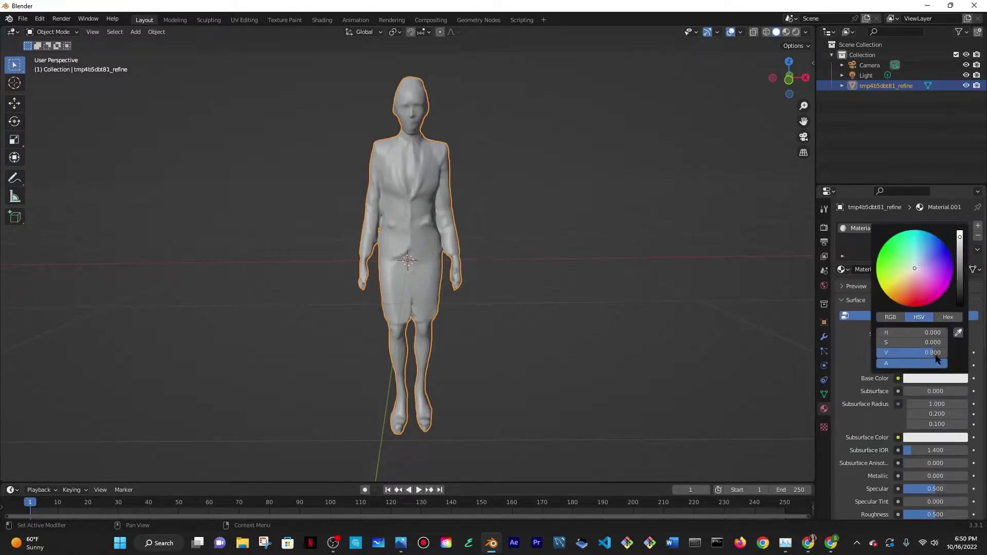
{"action": "left_click_drag", "start_coordinate": [958, 278], "coordinate": [958, 291]}
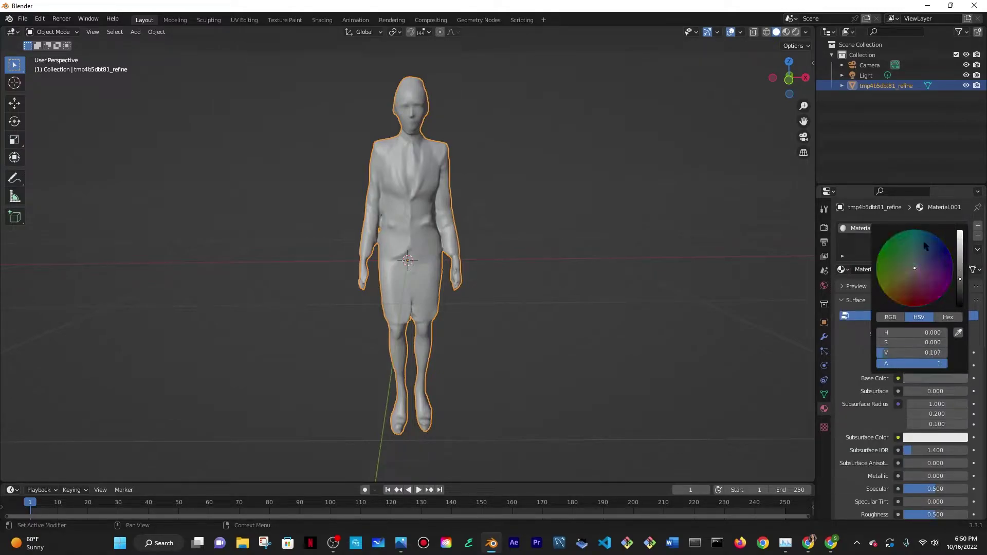
{"action": "left_click", "coordinate": [786, 31]}
{"action": "scroll", "coordinate": [601, 190], "scroll_direction": "down", "scroll_amount": 2}
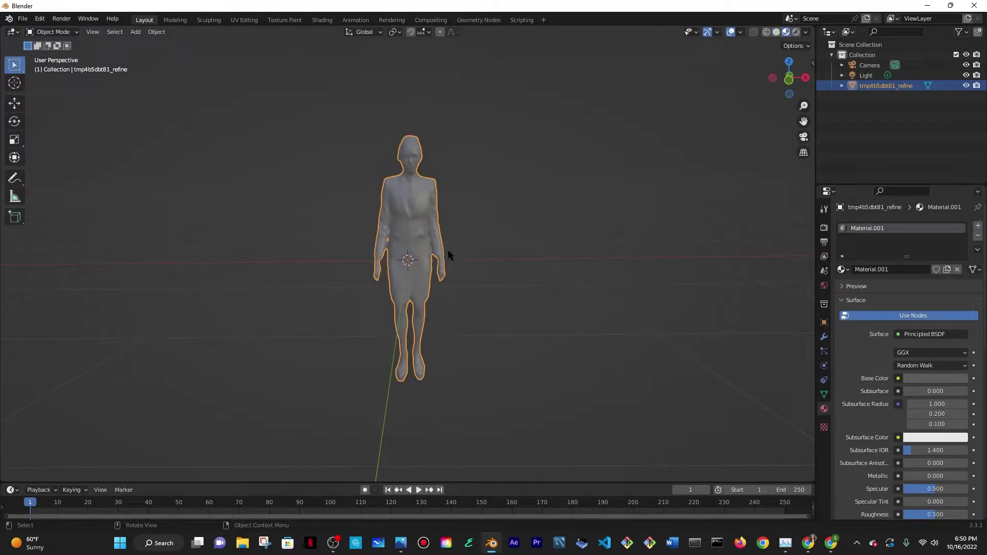
Change the base color of the human mesh's material to dark blue.
{"action": "left_click", "coordinate": [932, 382]}
{"action": "left_click", "coordinate": [897, 243]}
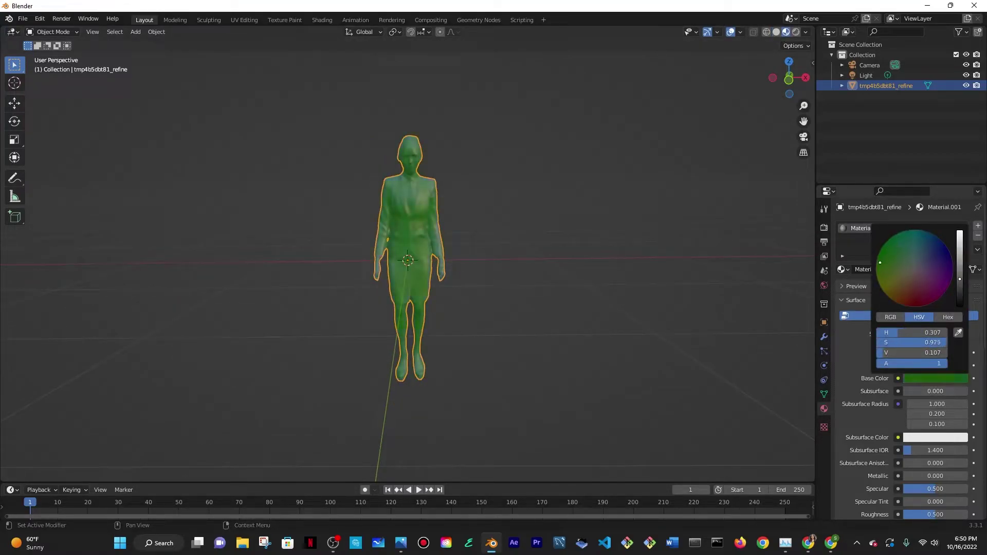
{"action": "left_click_drag", "start_coordinate": [880, 263], "coordinate": [945, 268]}
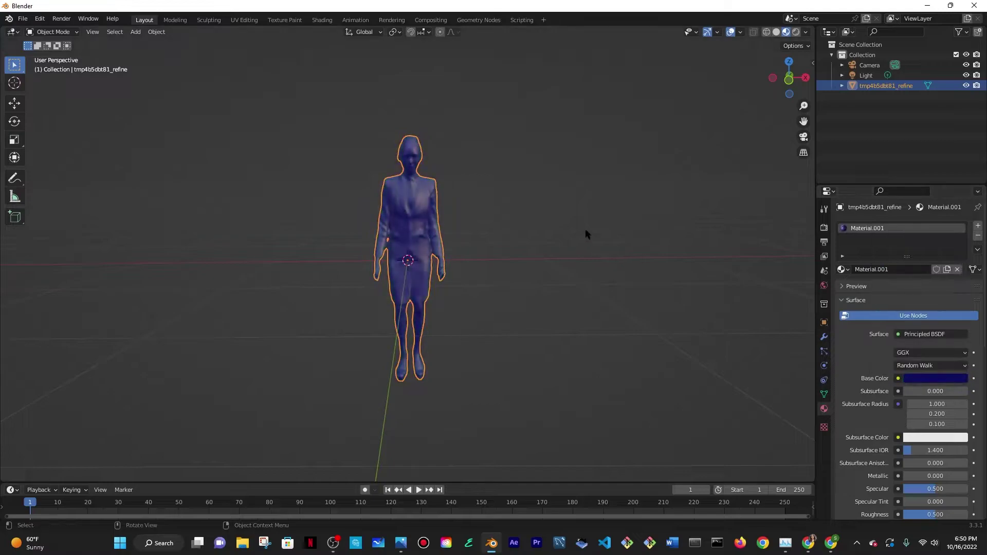
Add a plane and move it down about 0.87 m along Z to the human mesh's feet.
{"action": "middle_click_drag", "start_coordinate": [586, 234], "coordinate": [587, 231]}
{"action": "key", "text": "shift+a"}
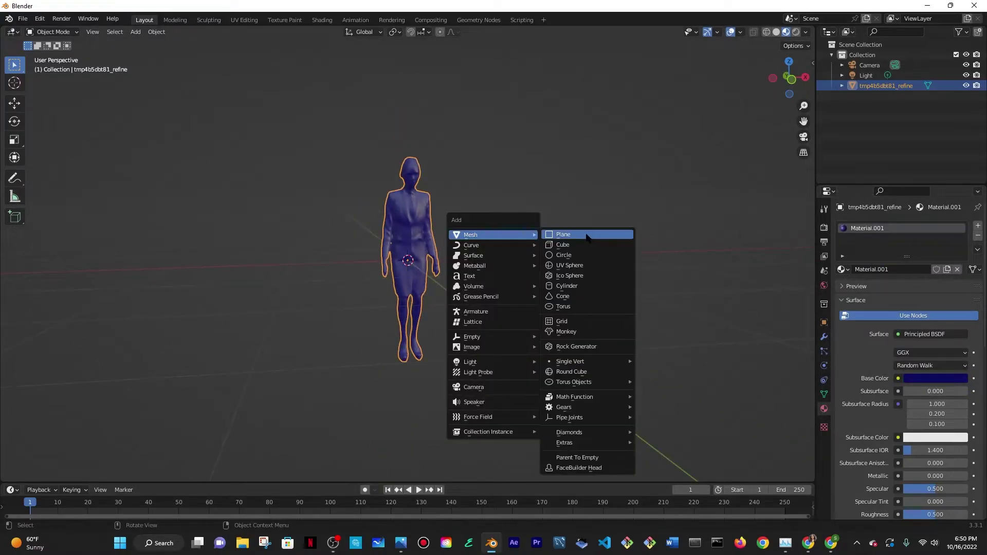
{"action": "left_click", "coordinate": [587, 235]}
{"action": "scroll", "coordinate": [487, 269], "scroll_direction": "up", "scroll_amount": 3}
{"action": "key", "text": "g"}
{"action": "key", "text": "z"}
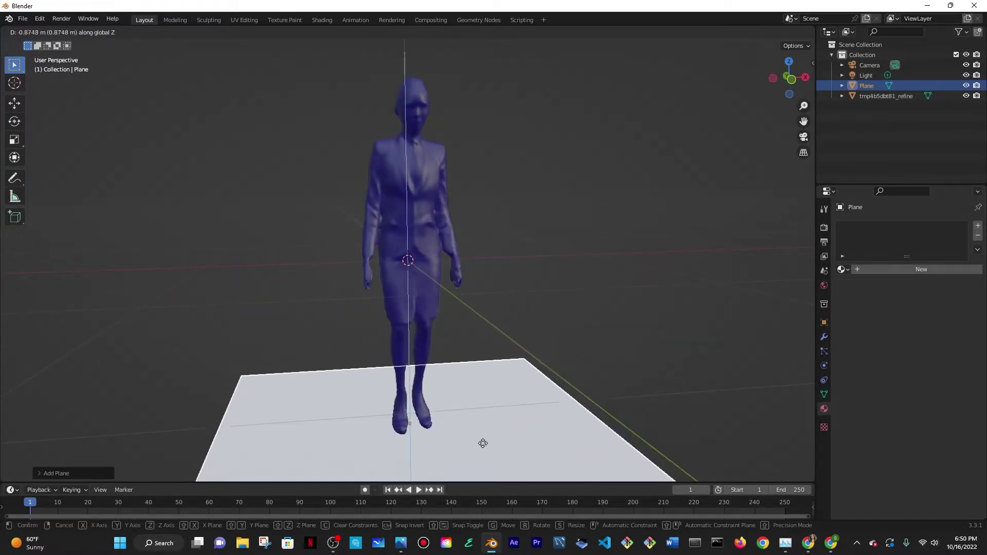
{"action": "left_click", "coordinate": [480, 446]}
Scale the plane up uniformly into a wide floor surrounding the human mesh.
{"action": "scroll", "coordinate": [492, 391], "scroll_direction": "up", "scroll_amount": 3}
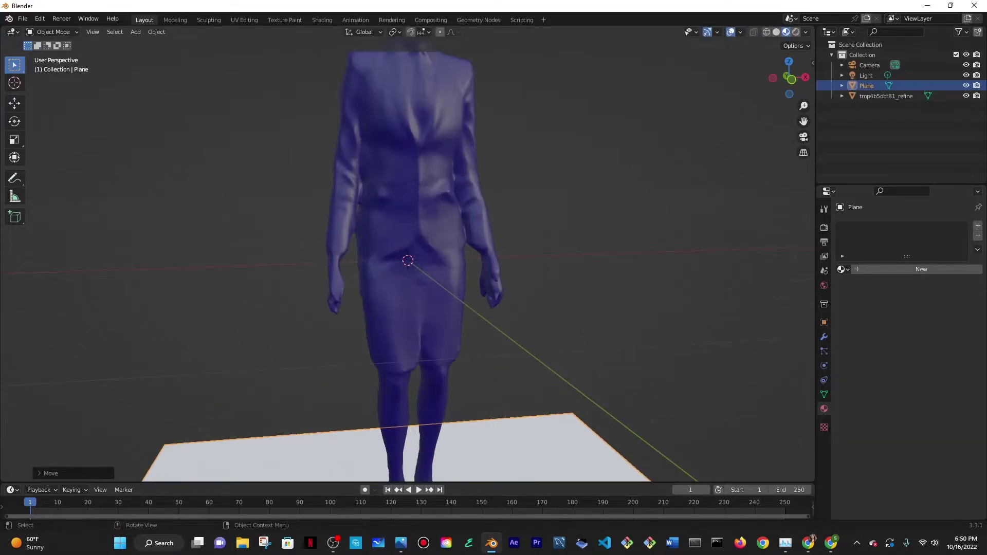
{"action": "key", "text": "s"}
{"action": "left_click", "coordinate": [32, 287]}
{"action": "scroll", "coordinate": [378, 281], "scroll_direction": "down", "scroll_amount": 3}
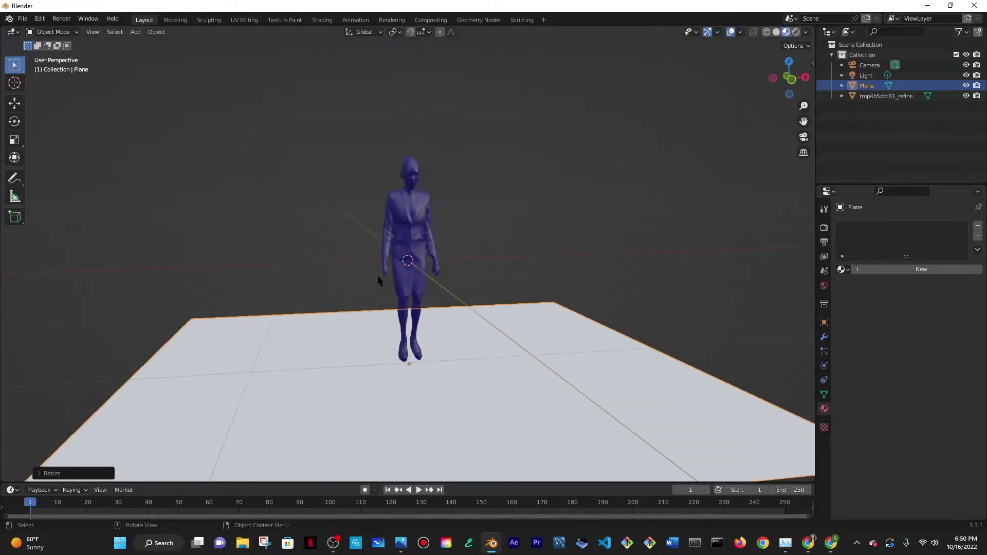
{"action": "scroll", "coordinate": [378, 280], "scroll_direction": "down", "scroll_amount": 3}
{"action": "key", "text": "s"}
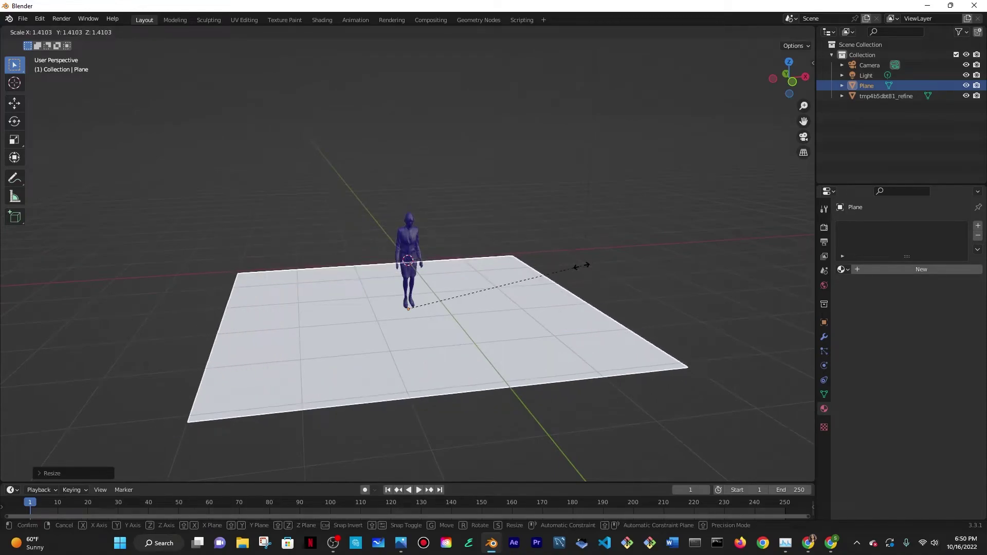
{"action": "left_click", "coordinate": [582, 266]}
Extrude the floor plane's edge behind the figure straight up along Z to form a tall back wall.
{"action": "key", "text": "Tab"}
{"action": "middle_click_drag", "start_coordinate": [348, 222], "coordinate": [227, 284]}
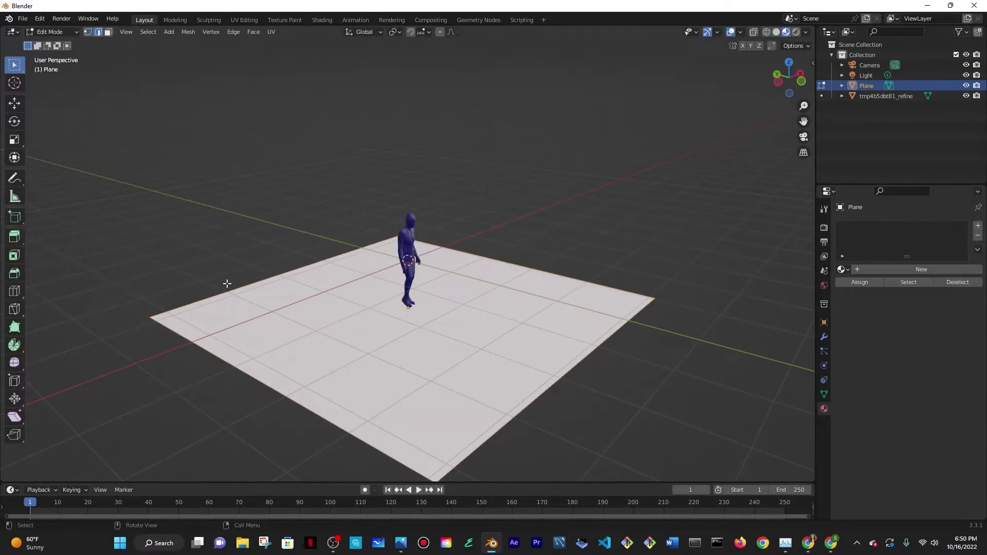
{"action": "key", "text": "alt+a"}
{"action": "scroll", "coordinate": [314, 282], "scroll_direction": "down", "scroll_amount": 2}
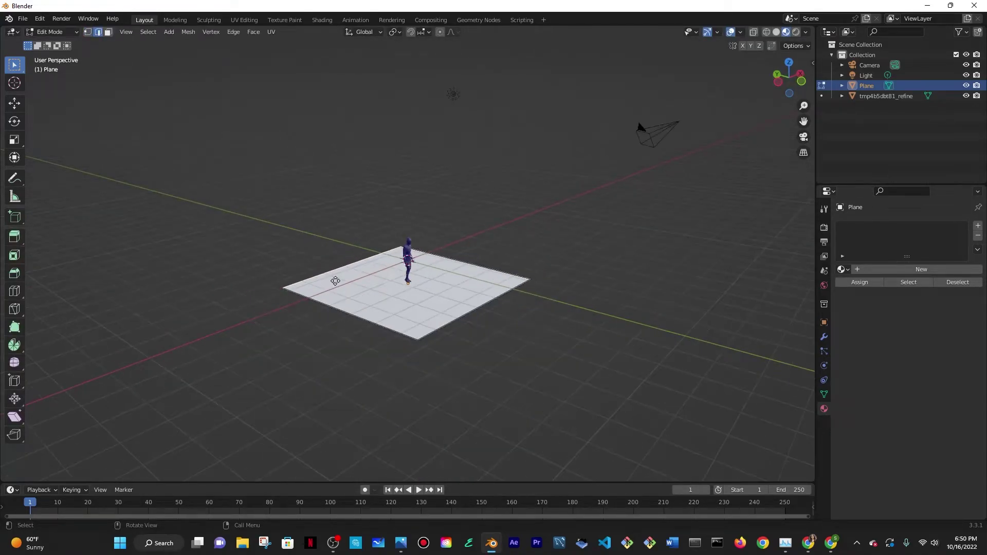
{"action": "left_click", "coordinate": [335, 277]}
{"action": "key", "text": "e"}
{"action": "key", "text": "z"}
{"action": "left_click", "coordinate": [337, 163]}
{"action": "key", "text": "Tab"}
{"action": "middle_click_drag", "start_coordinate": [337, 163], "coordinate": [463, 221]}
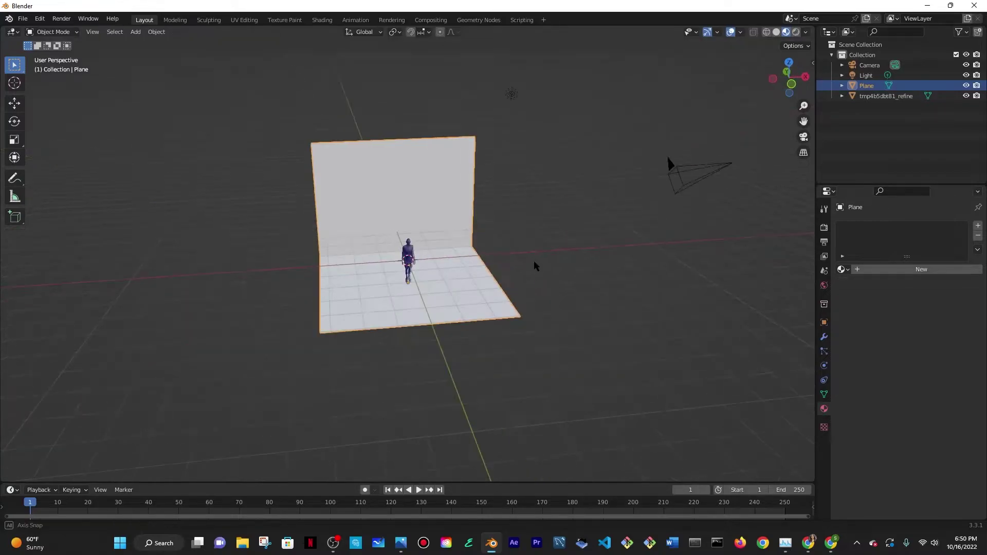
Add a Bevel modifier to the backdrop plane with an amount of 0.64 m and 57 segments.
{"action": "scroll", "coordinate": [517, 263], "scroll_direction": "up", "scroll_amount": 2}
{"action": "left_click", "coordinate": [824, 337]}
{"action": "left_click", "coordinate": [874, 225]}
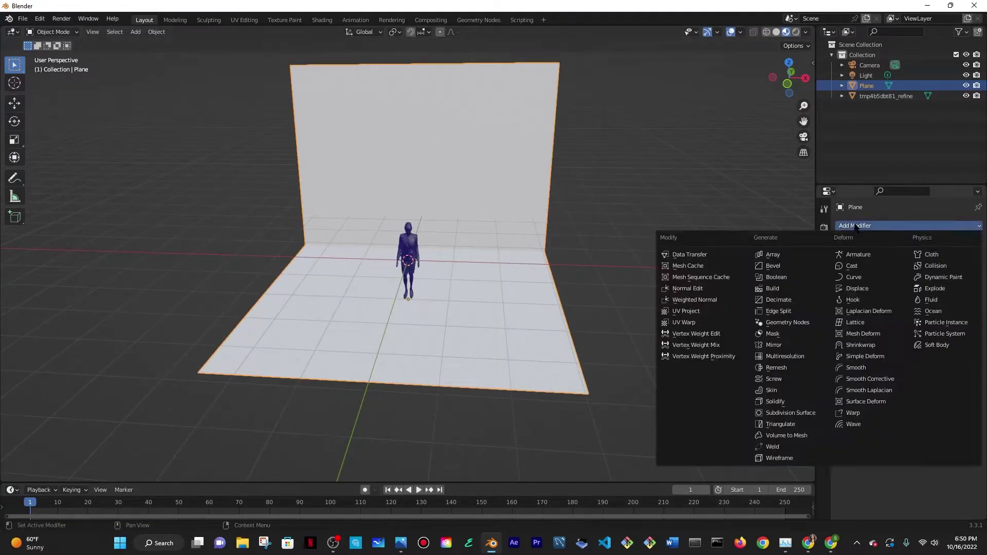
{"action": "left_click", "coordinate": [769, 278]}
{"action": "middle_click_drag", "start_coordinate": [697, 263], "coordinate": [630, 272]}
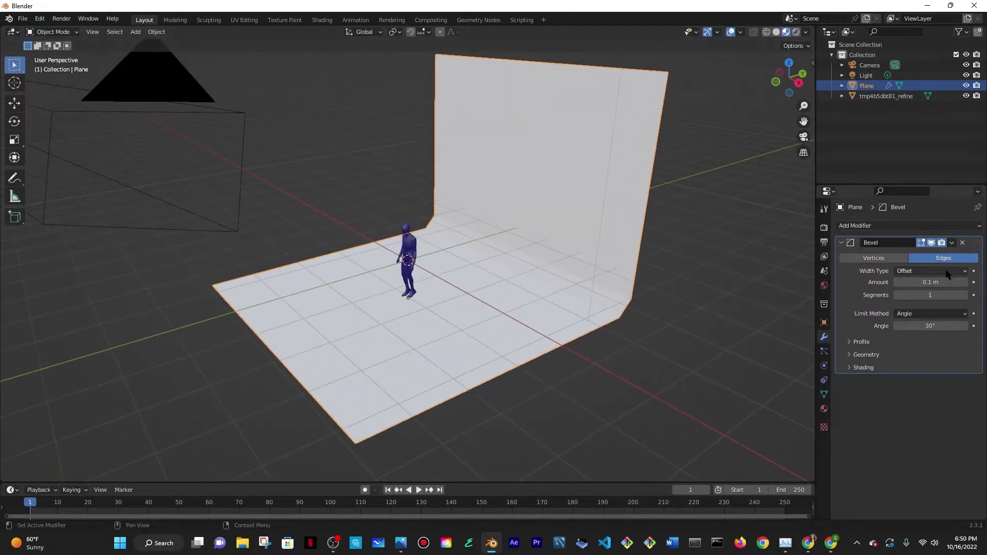
{"action": "mouse_move", "coordinate": [930, 283]}
{"action": "left_mouse_down"}
{"action": "mouse_move", "coordinate": [962, 283]}
{"action": "mouse_move", "coordinate": [942, 295]}
{"action": "left_mouse_up"}
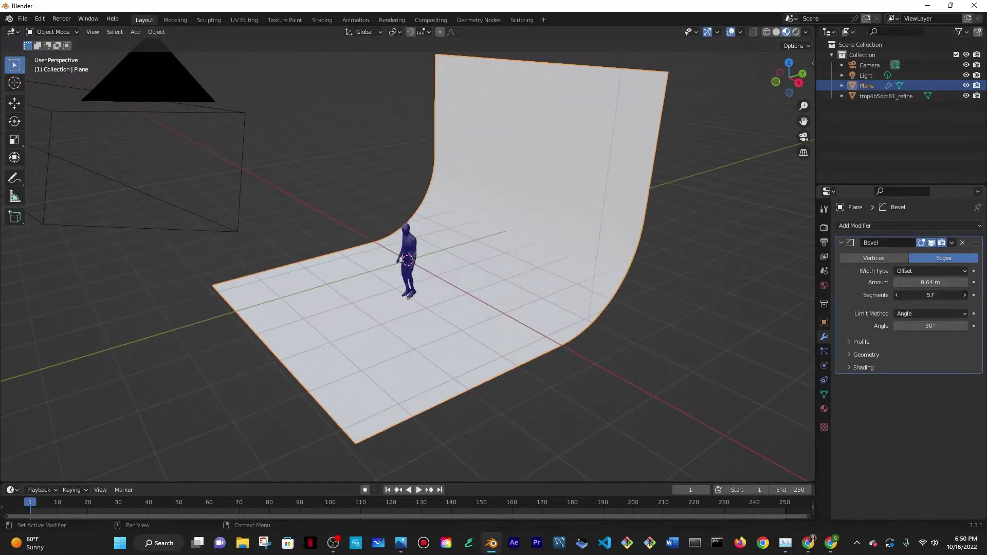
Apply the Bevel modifier to the backdrop plane and shade it smooth.
{"action": "left_click", "coordinate": [952, 243]}
{"action": "left_click", "coordinate": [933, 258]}
{"action": "scroll", "coordinate": [610, 243], "scroll_direction": "up", "scroll_amount": 5}
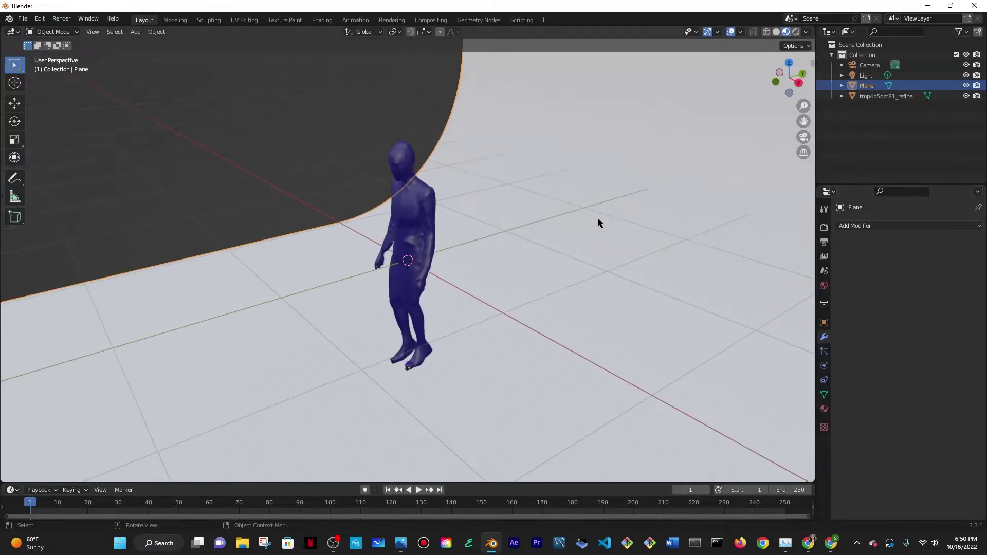
{"action": "right_click", "coordinate": [598, 218]}
{"action": "left_click", "coordinate": [565, 225]}
{"action": "middle_click_drag", "start_coordinate": [566, 225], "coordinate": [562, 278]}
Scale the curved backdrop up uniformly so it extends wider around the figure.
{"action": "scroll", "coordinate": [540, 270], "scroll_direction": "down", "scroll_amount": 4}
{"action": "key", "text": "s"}
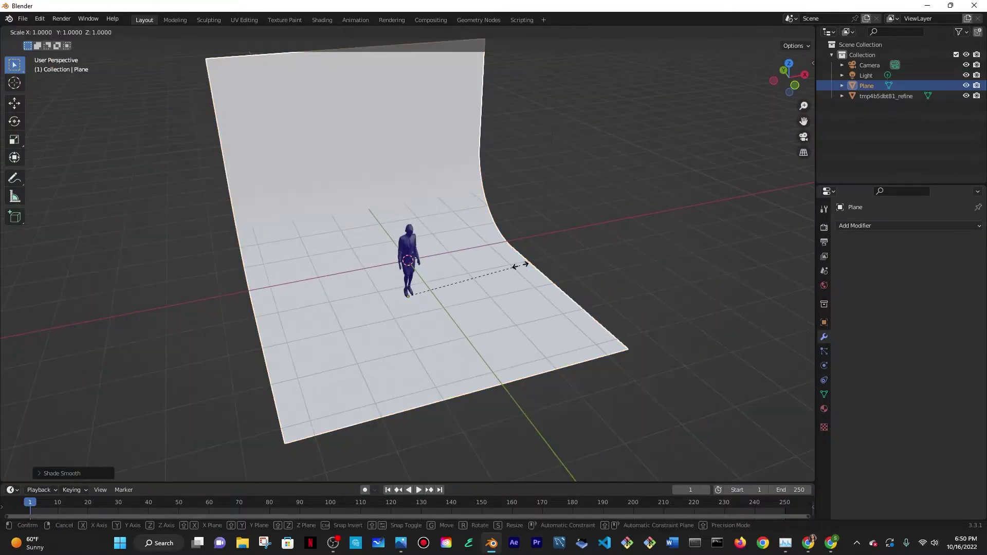
{"action": "left_click", "coordinate": [494, 310]}
{"action": "middle_click_drag", "start_coordinate": [494, 310], "coordinate": [488, 272]}
Change the surface shader of the human mesh's material to Glass BSDF.
{"action": "left_click", "coordinate": [418, 251]}
{"action": "scroll", "coordinate": [471, 271], "scroll_direction": "up", "scroll_amount": 3}
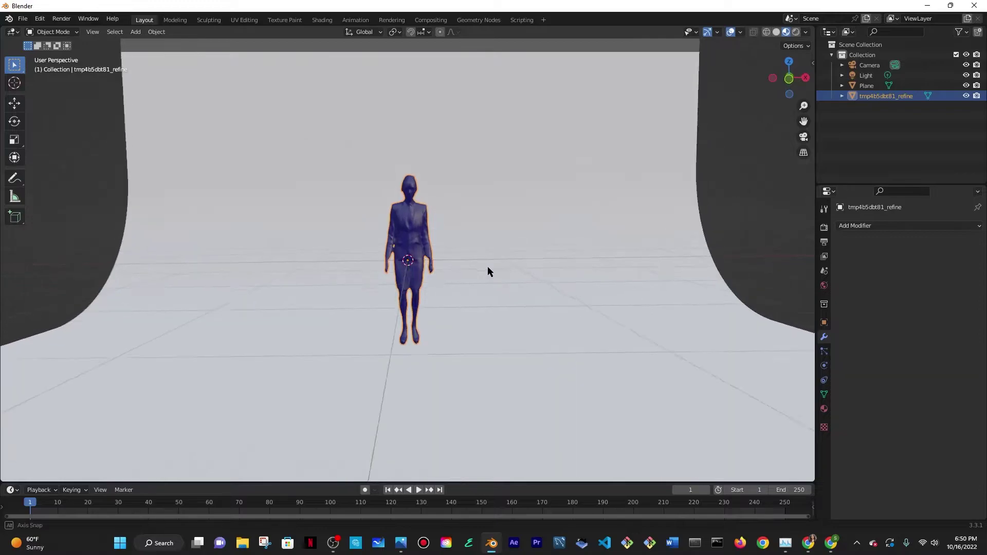
{"action": "left_click", "coordinate": [824, 408]}
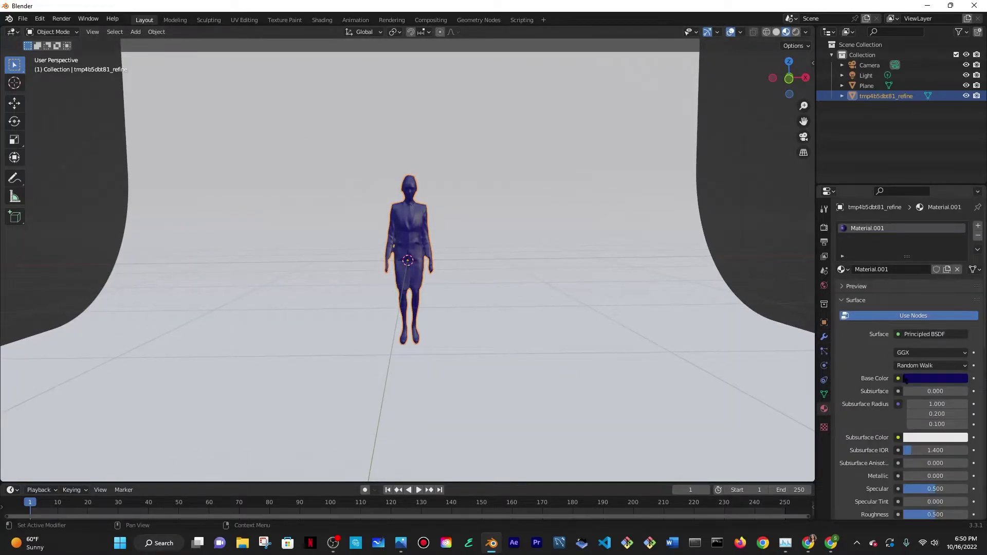
{"action": "scroll", "coordinate": [906, 379], "scroll_direction": "down", "scroll_amount": 2}
{"action": "left_click", "coordinate": [905, 293]}
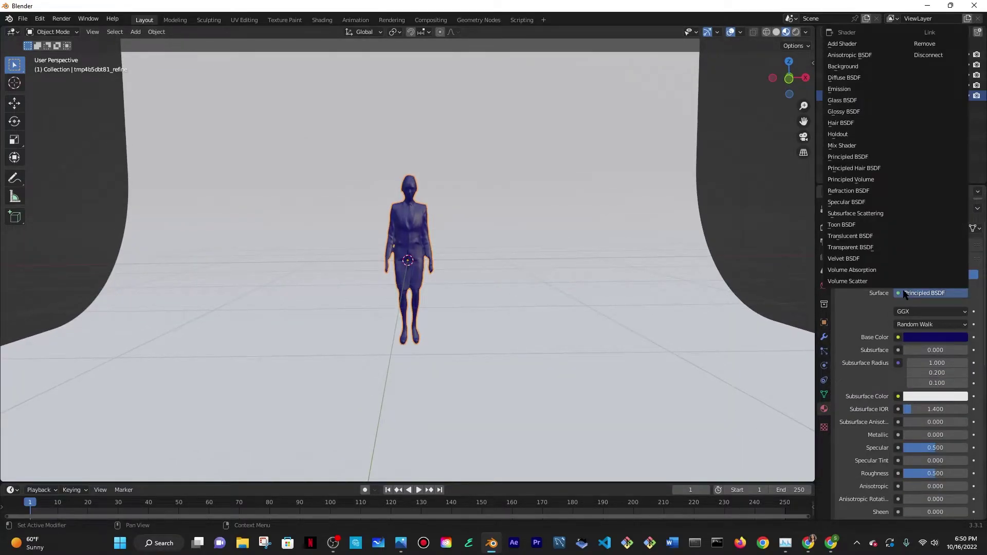
{"action": "left_click", "coordinate": [844, 101]}
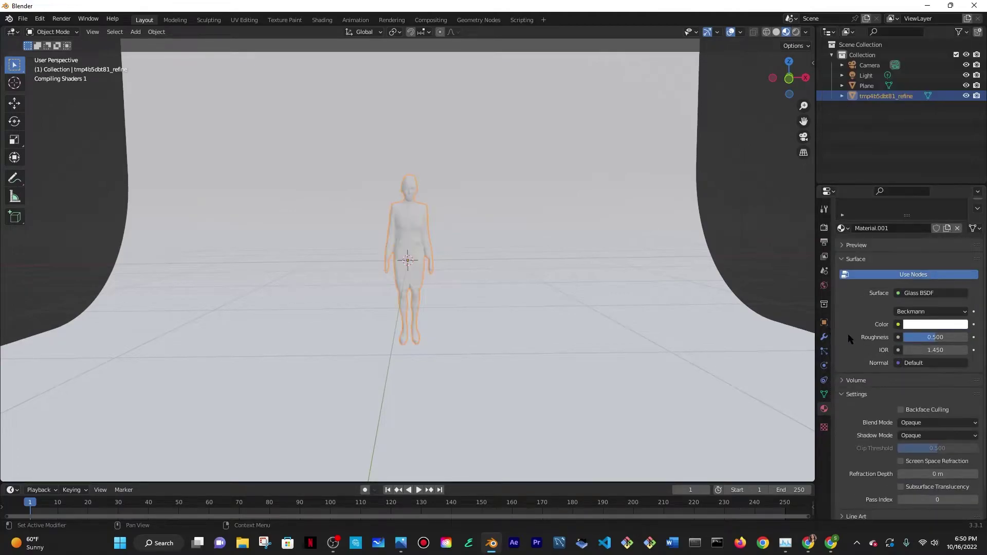
{"action": "scroll", "coordinate": [667, 317], "scroll_direction": "up", "scroll_amount": 2}
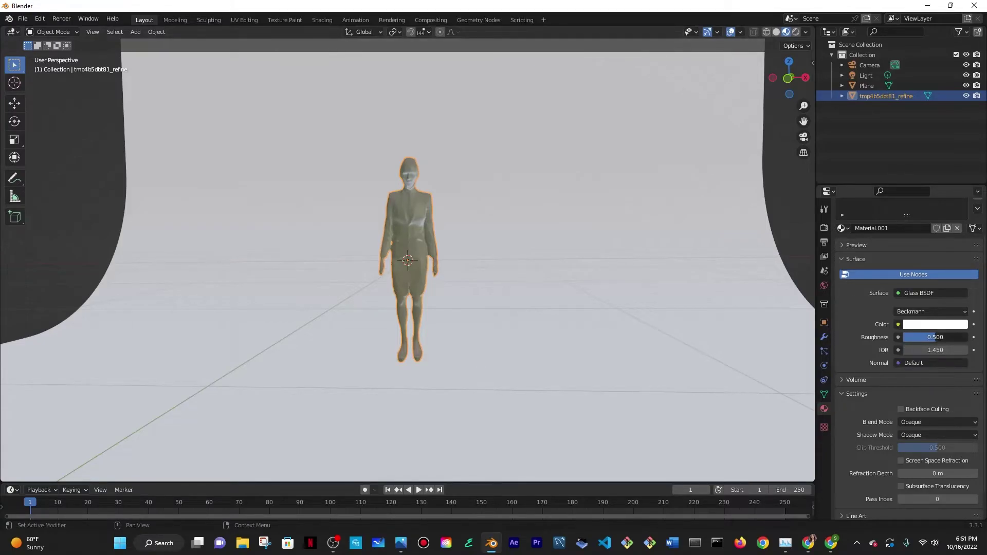
Set the glass material's roughness to 0.059 and its IOR to 1.850.
{"action": "left_click", "coordinate": [945, 336]}
{"action": "type", "text": "0.059"}
{"action": "key", "text": "Return"}
{"action": "left_click", "coordinate": [924, 350]}
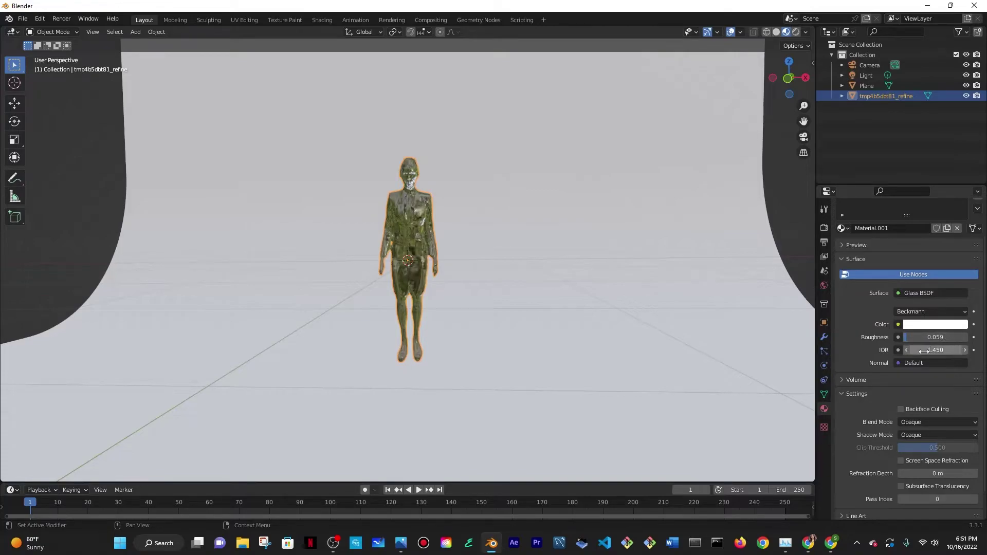
{"action": "type", "text": "1.85"}
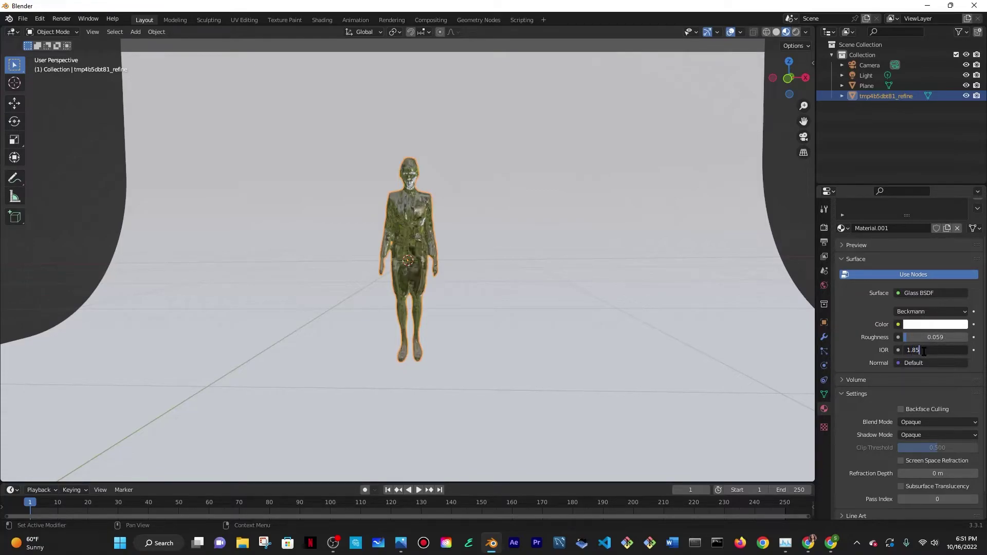
{"action": "type", "text": "0"}
{"action": "key", "text": "Return"}
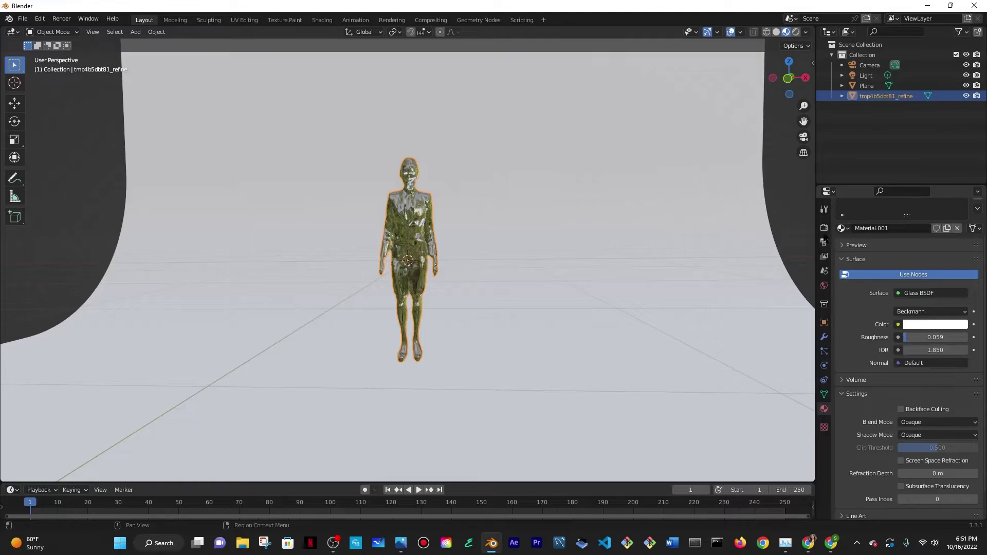
Switch the scene's render engine to Cycles.
{"action": "key", "text": "ctrl+Tab"}
{"action": "left_click", "coordinate": [926, 228]}
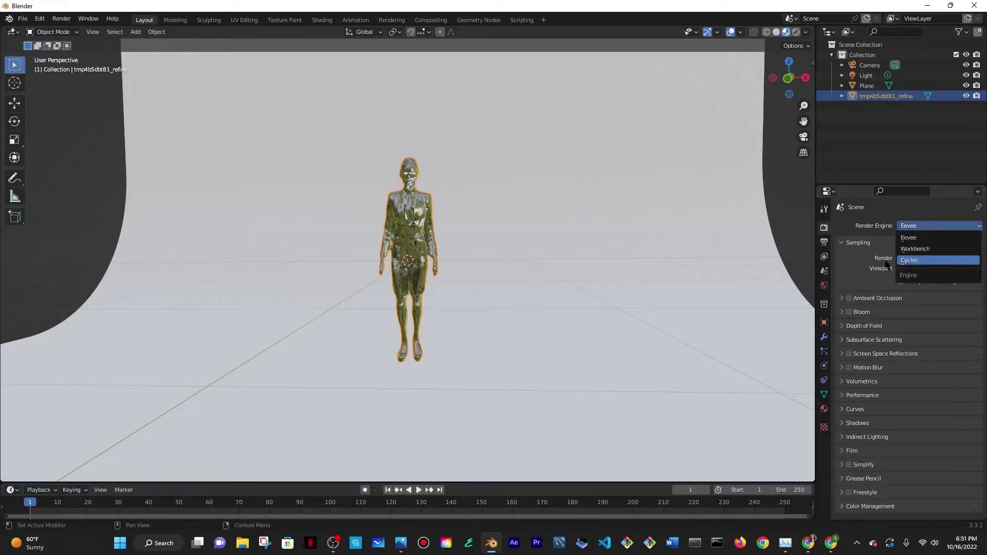
{"action": "left_click", "coordinate": [905, 260]}
Set the light path clamping to 4.00 for direct light and 1.00 for indirect light.
{"action": "scroll", "coordinate": [871, 335], "scroll_direction": "down", "scroll_amount": 4}
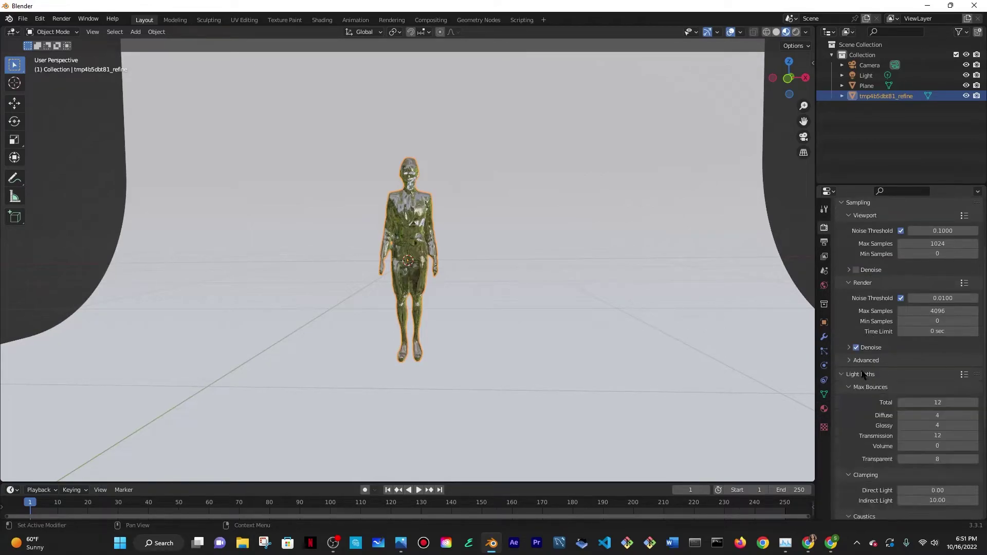
{"action": "scroll", "coordinate": [863, 375], "scroll_direction": "down", "scroll_amount": 6}
{"action": "left_click", "coordinate": [961, 330]}
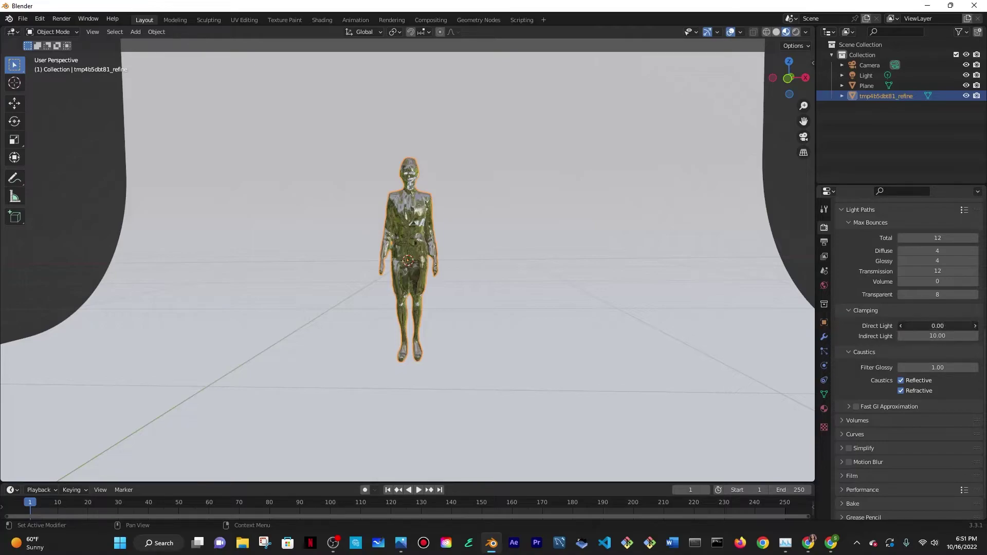
{"action": "key", "text": "Return"}
{"action": "left_click", "coordinate": [961, 330]}
{"action": "left_click", "coordinate": [949, 337]}
{"action": "type", "text": "1"}
{"action": "key", "text": "Return"}
Switch the viewport to Rendered shading with the whole backdrop in view.
{"action": "scroll", "coordinate": [527, 190], "scroll_direction": "up", "scroll_amount": 2}
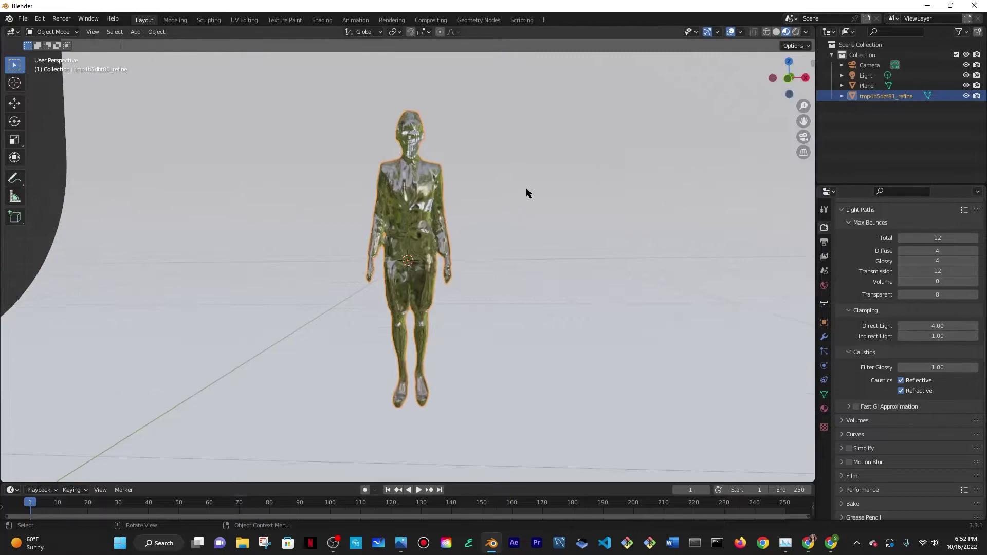
{"action": "scroll", "coordinate": [527, 187], "scroll_direction": "down", "scroll_amount": 3}
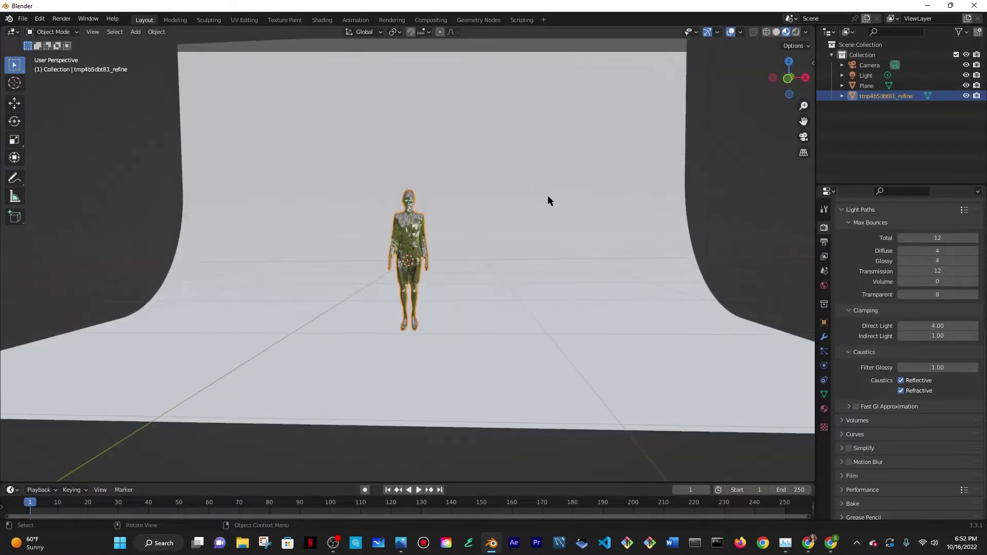
{"action": "left_click", "coordinate": [797, 32]}
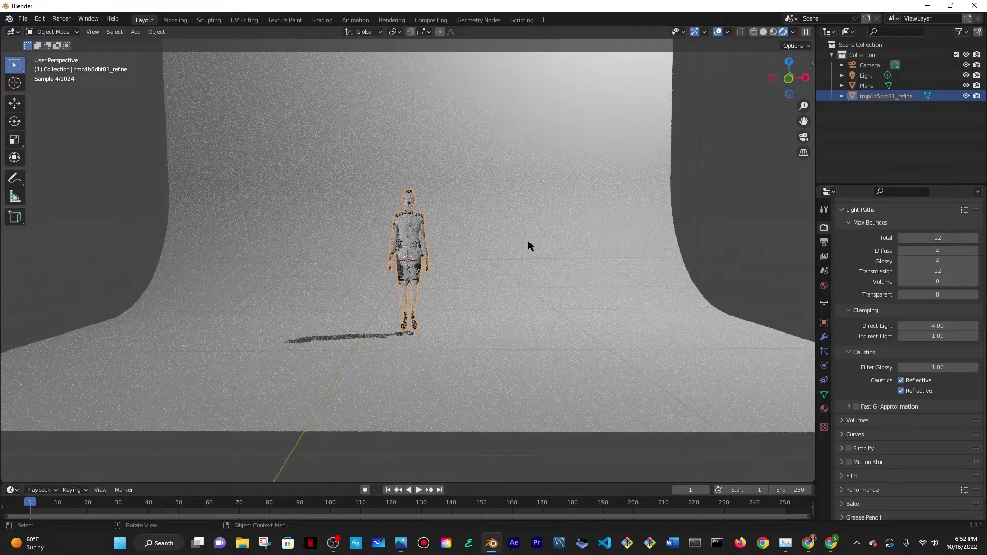
Give the backdrop plane a new material with the dark blue base color 09192C.
{"action": "left_click", "coordinate": [529, 245]}
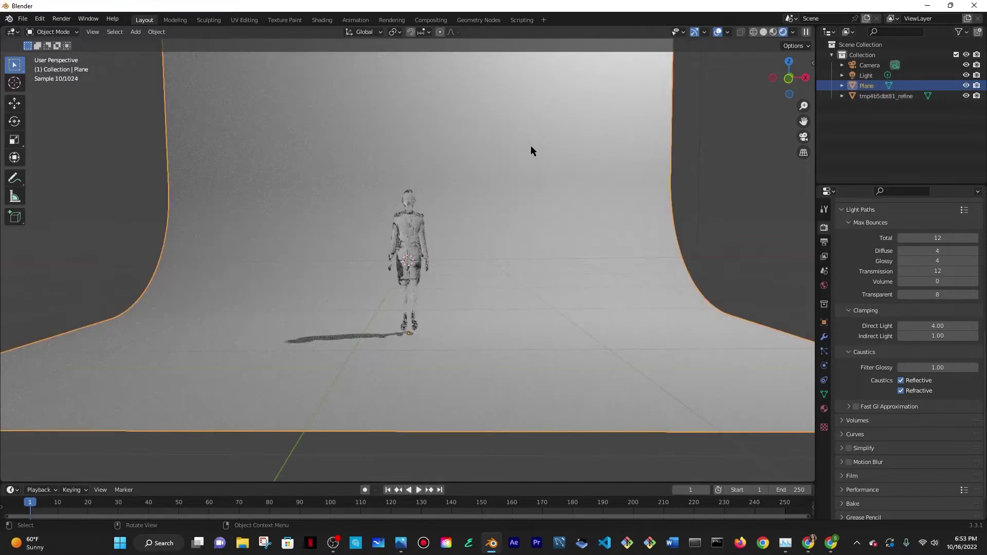
{"action": "left_click", "coordinate": [825, 409]}
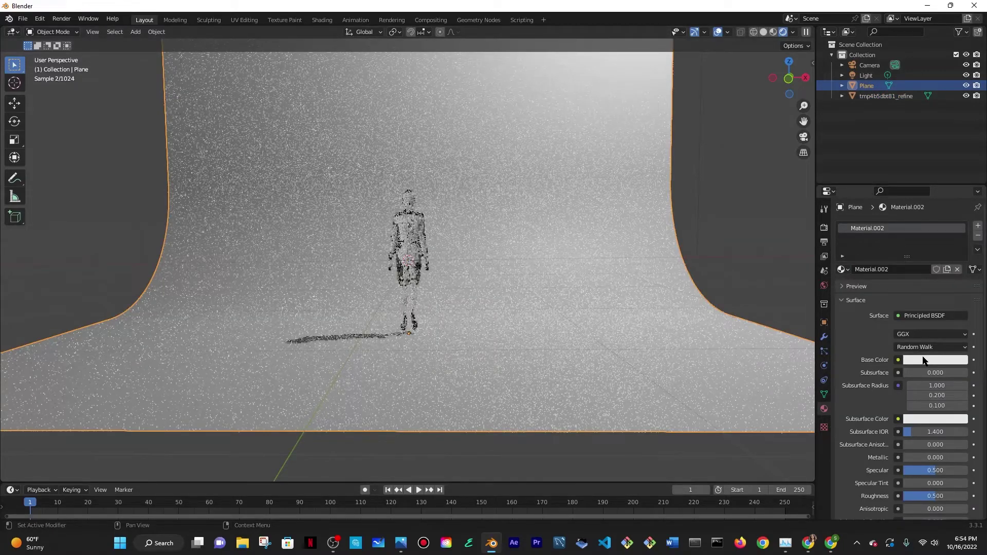
{"action": "left_click", "coordinate": [924, 361]}
{"action": "type", "text": "09192C"}
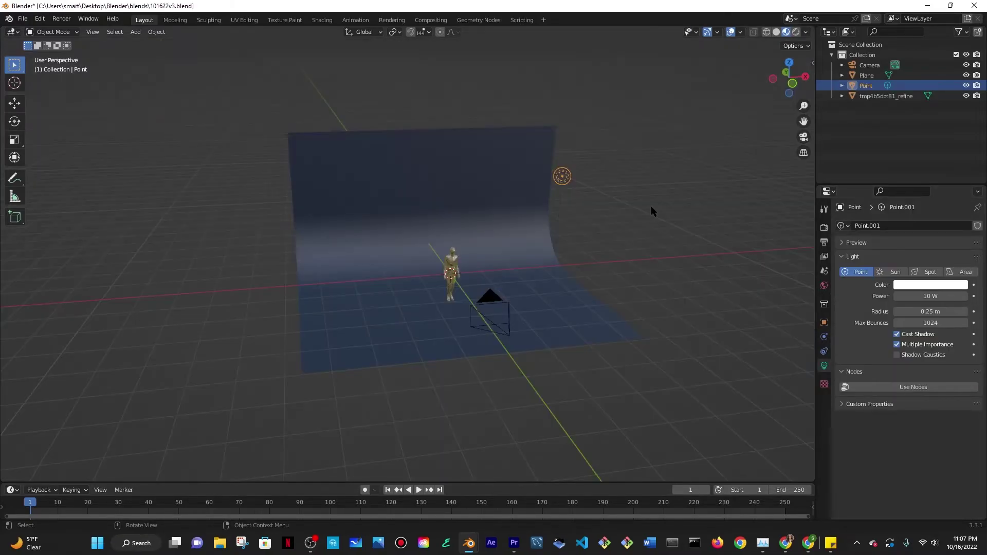
Delete the point light from the scene.
{"action": "key", "text": "x"}
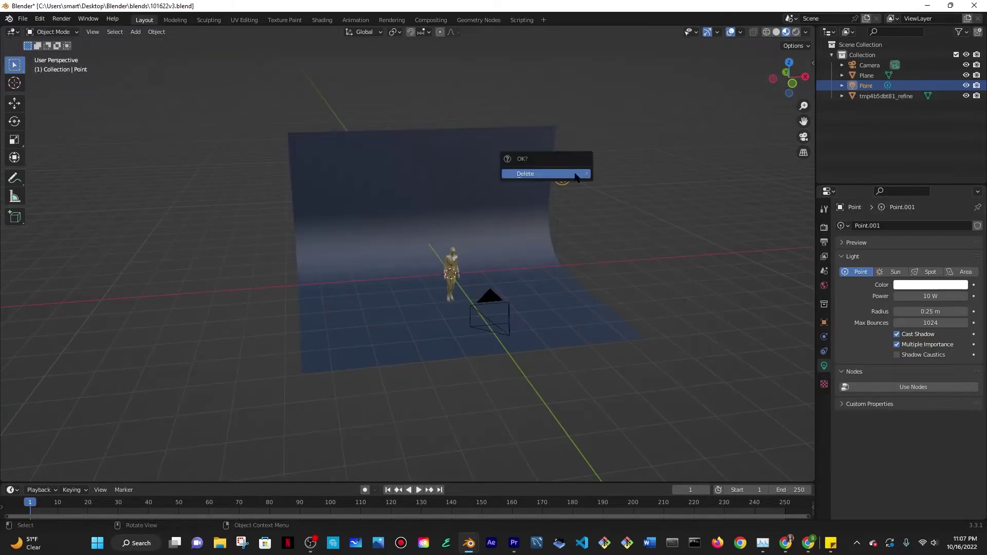
{"action": "left_click", "coordinate": [575, 174]}
{"action": "middle_click_drag", "start_coordinate": [525, 264], "coordinate": [517, 264]}
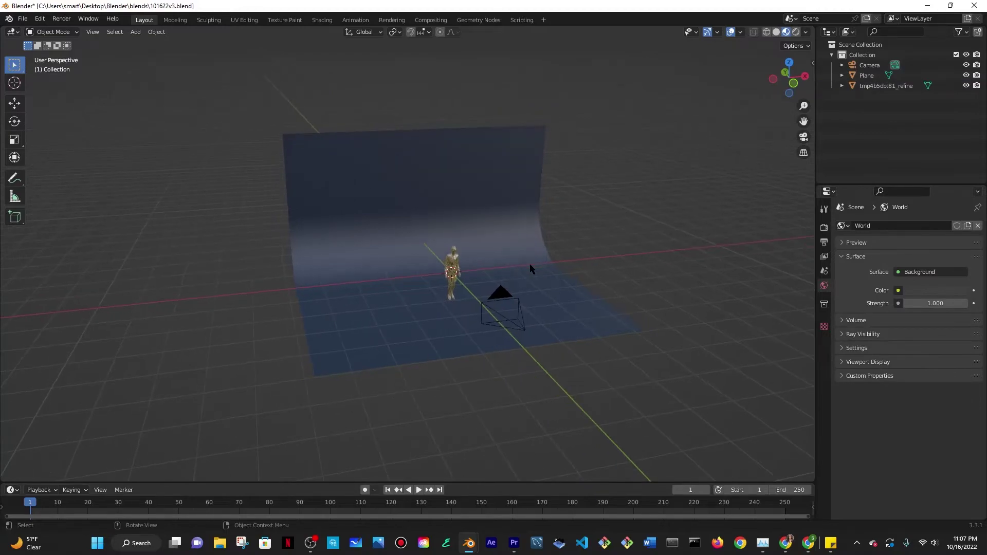
Add an area light to the scene, set its power to 500 W, and preview it in Rendered shading.
{"action": "key", "text": "shift+a"}
{"action": "mouse_move", "coordinate": [493, 265]}
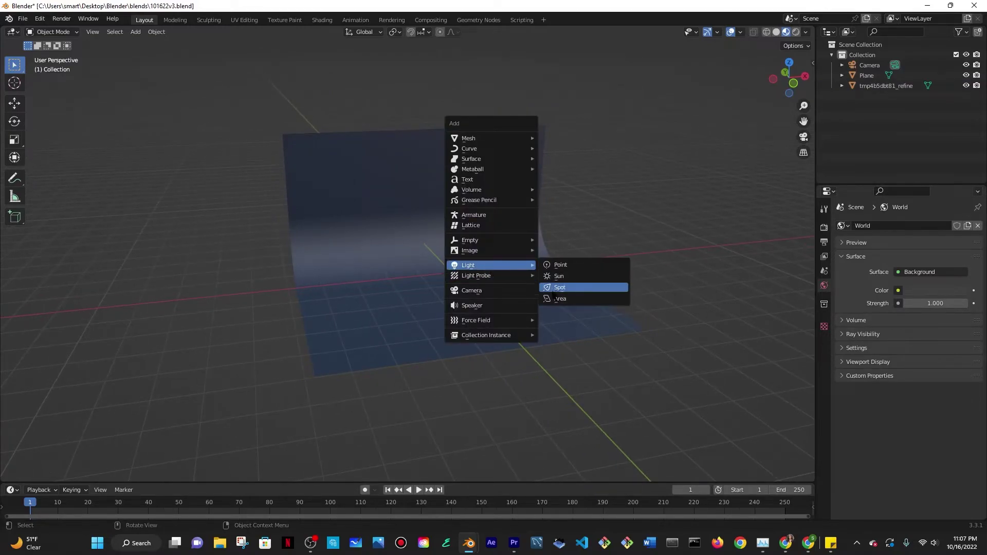
{"action": "left_click", "coordinate": [552, 297]}
{"action": "scroll", "coordinate": [526, 292], "scroll_direction": "up", "scroll_amount": 3}
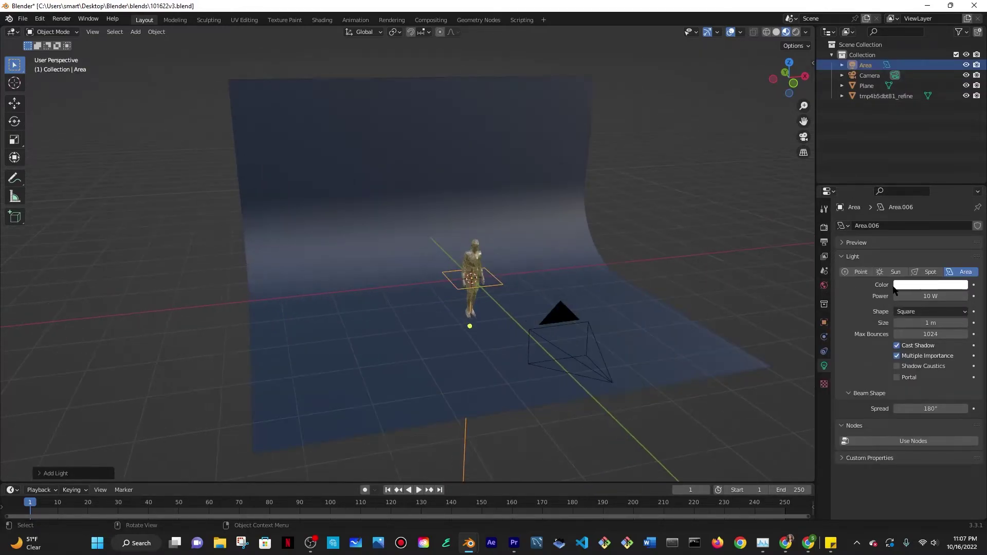
{"action": "left_click", "coordinate": [910, 297]}
{"action": "type", "text": "50"}
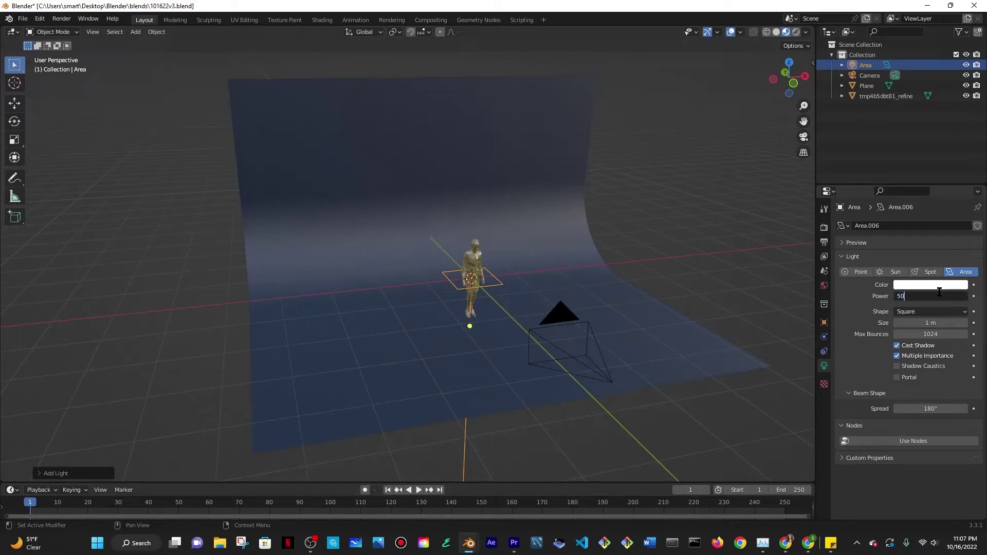
{"action": "type", "text": "0"}
{"action": "key", "text": "Return"}
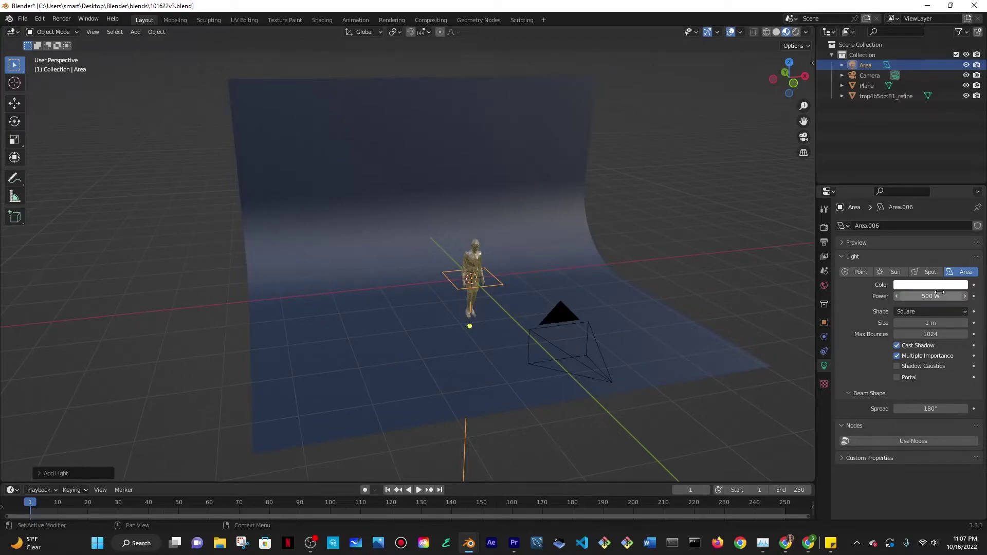
{"action": "left_click", "coordinate": [797, 32]}
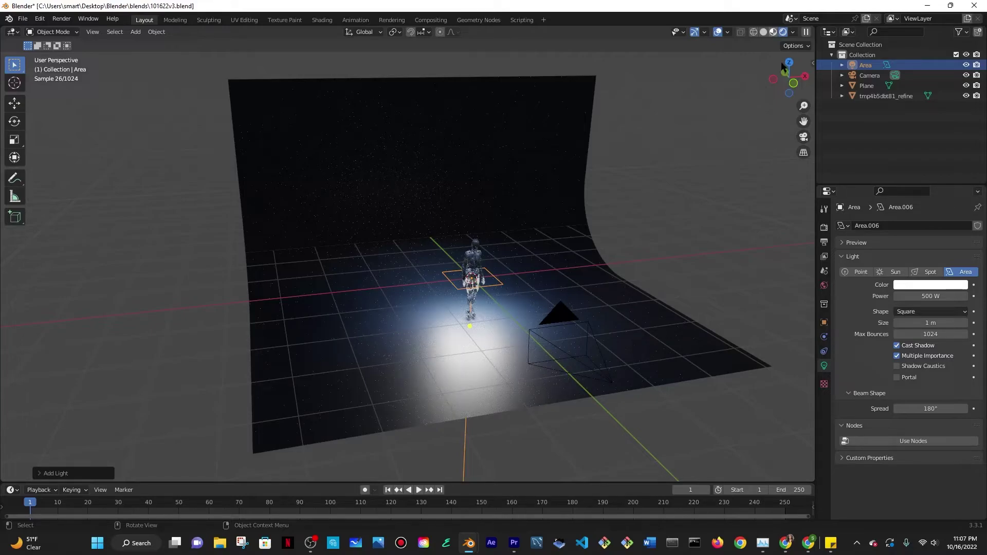
{"action": "left_click", "coordinate": [773, 32]}
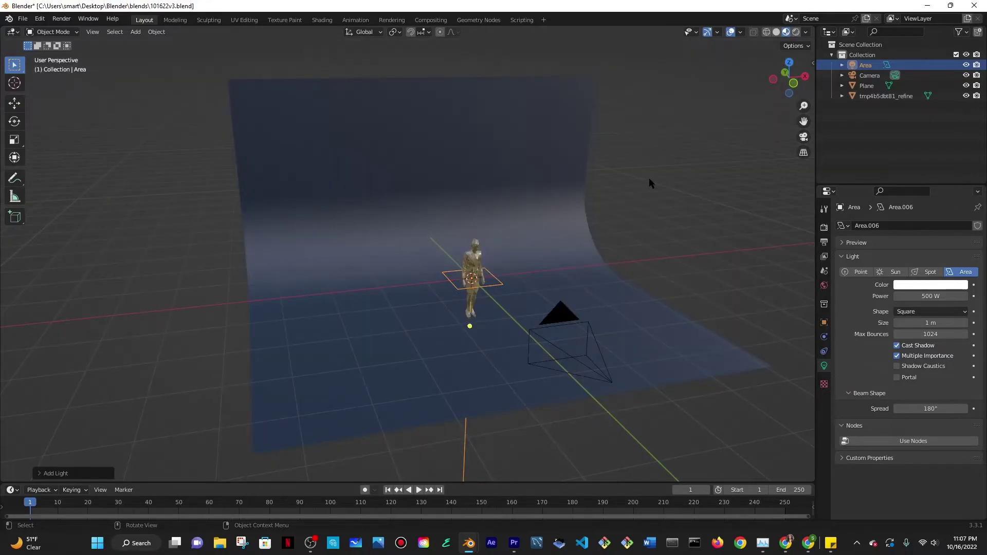
Rotate the area light 90° about X to face the backdrop and move it along Y to near the camera.
{"action": "middle_click_drag", "start_coordinate": [649, 178], "coordinate": [563, 242]}
{"action": "key", "text": "r"}
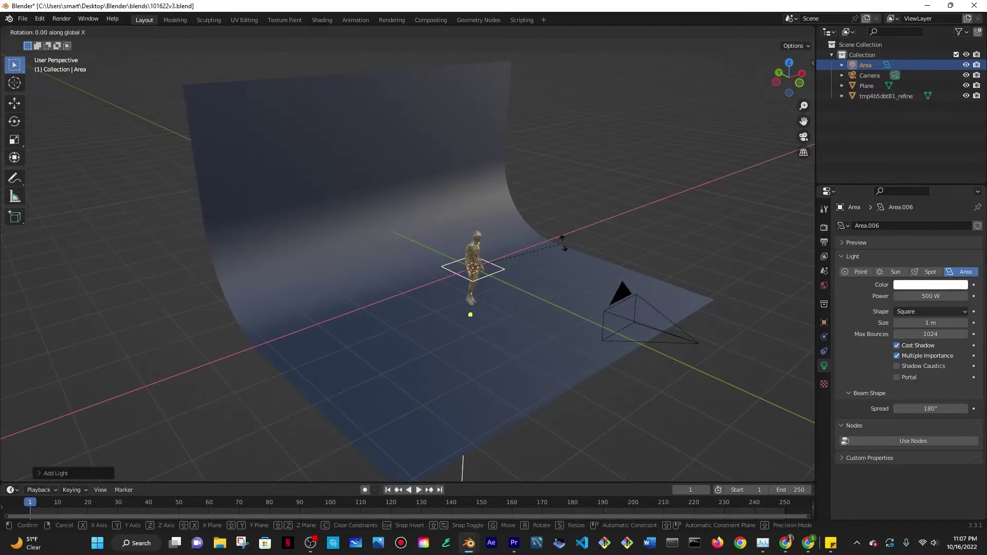
{"action": "type", "text": "x90"}
{"action": "key", "text": "Return"}
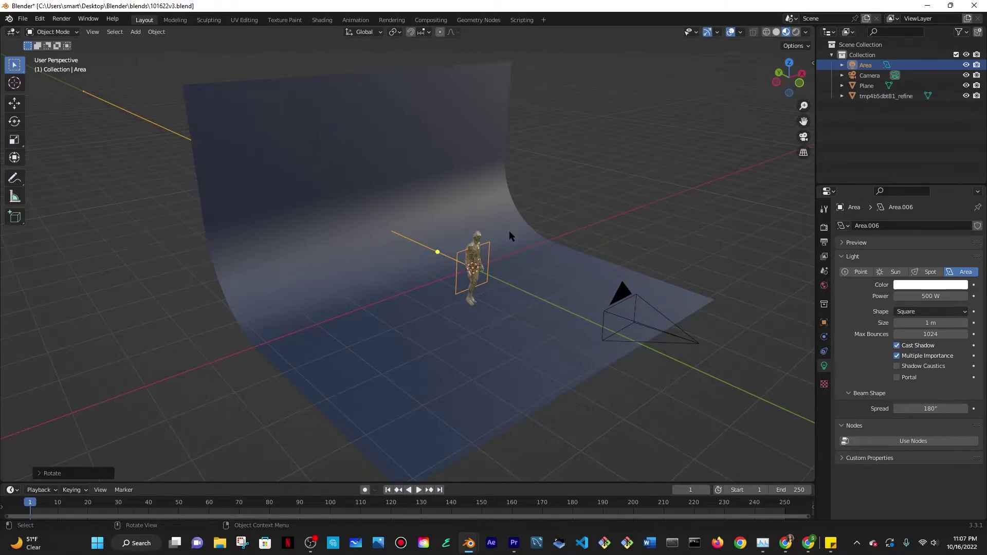
{"action": "key", "text": "g"}
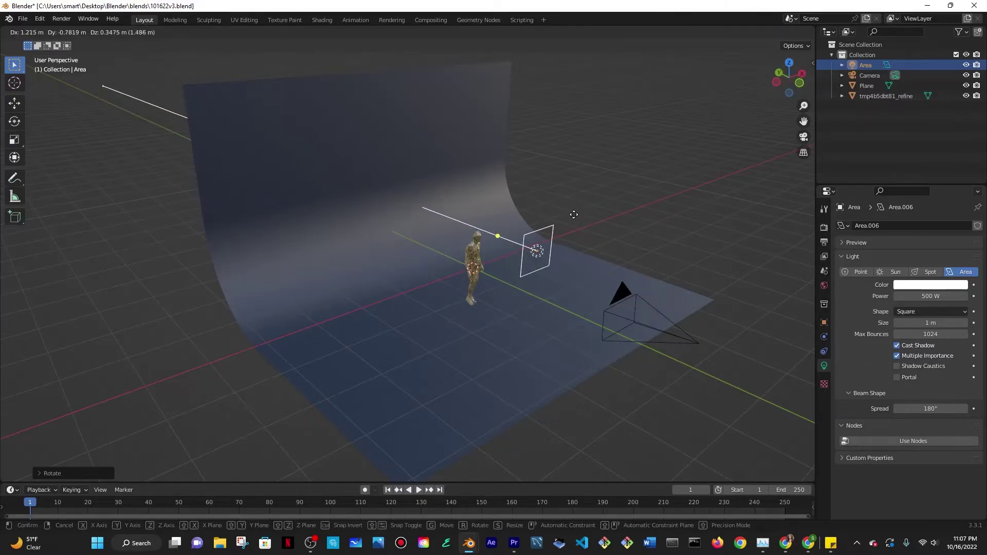
{"action": "key", "text": "y"}
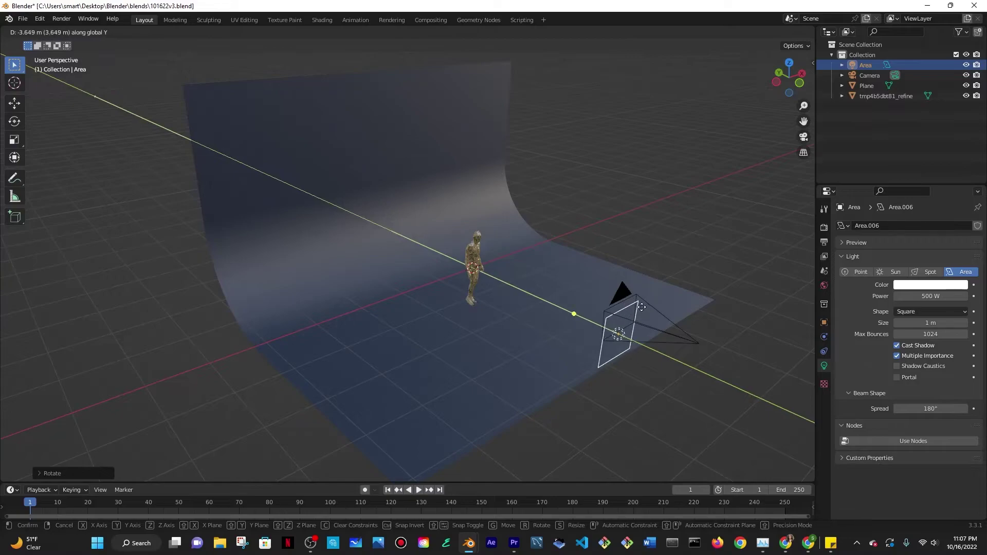
{"action": "left_click", "coordinate": [668, 303]}
Set the area light's size to 3 m, raise it along Z, and preview the lighting in Rendered shading.
{"action": "middle_click_drag", "start_coordinate": [671, 304], "coordinate": [699, 313]}
{"action": "left_click", "coordinate": [908, 322]}
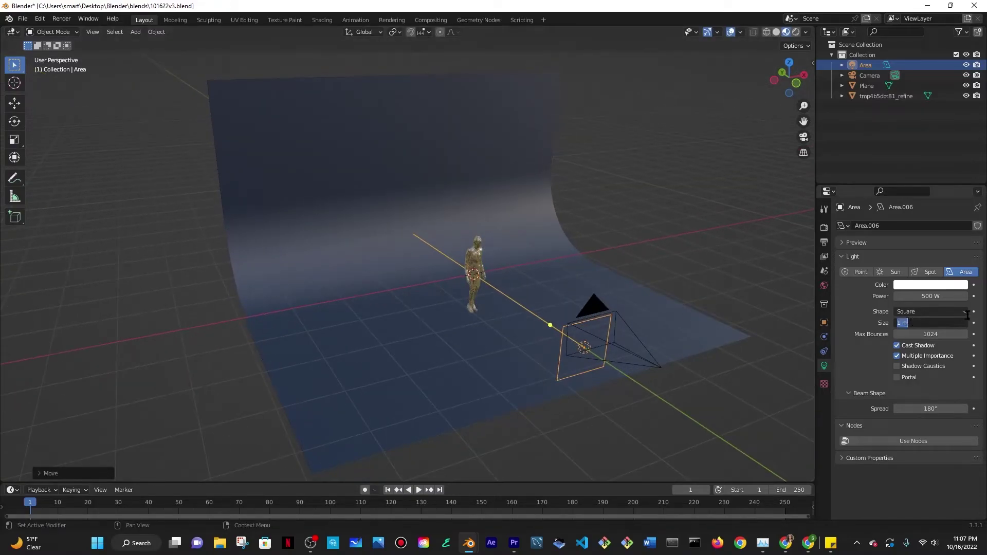
{"action": "type", "text": "3"}
{"action": "key", "text": "Return"}
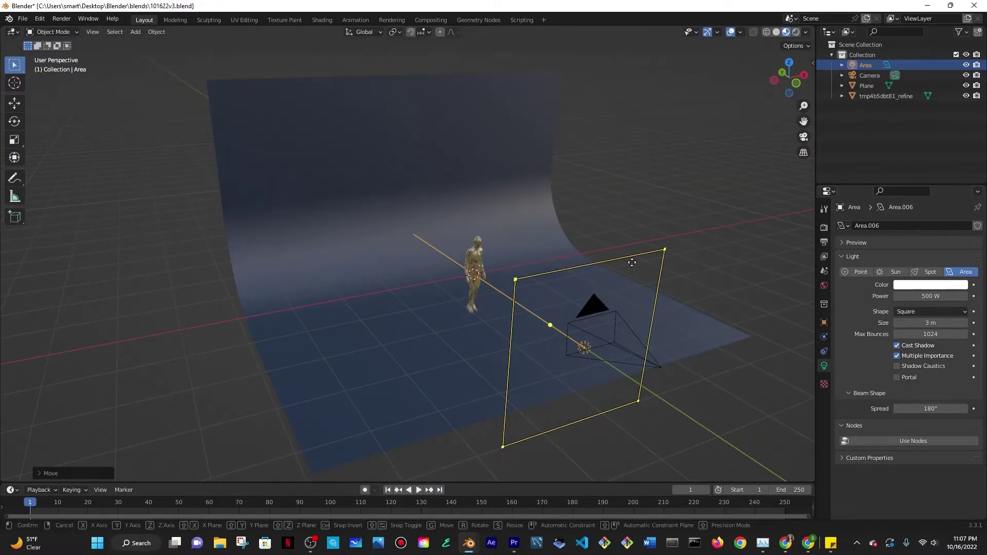
{"action": "key", "text": "g"}
{"action": "key", "text": "z"}
{"action": "left_click", "coordinate": [640, 211]}
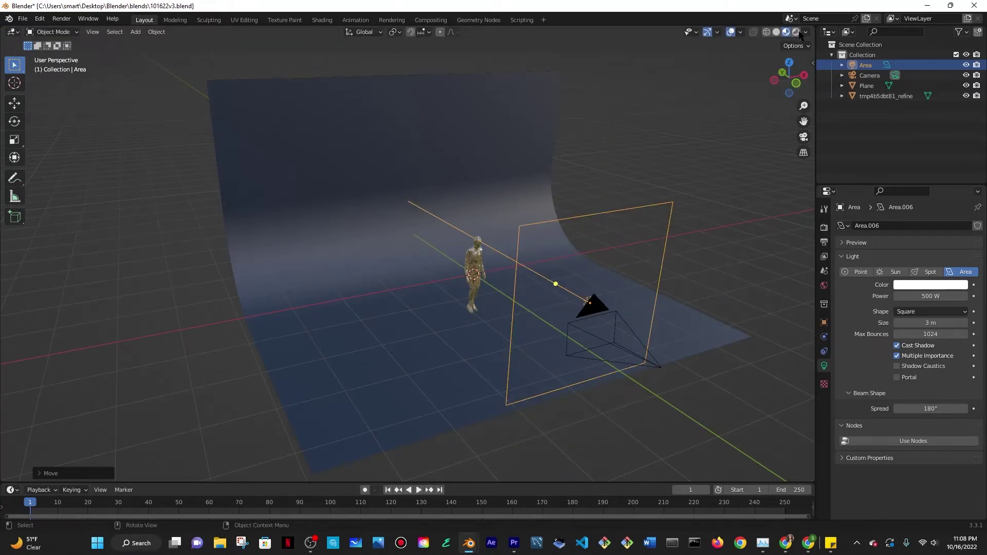
{"action": "left_click", "coordinate": [797, 33]}
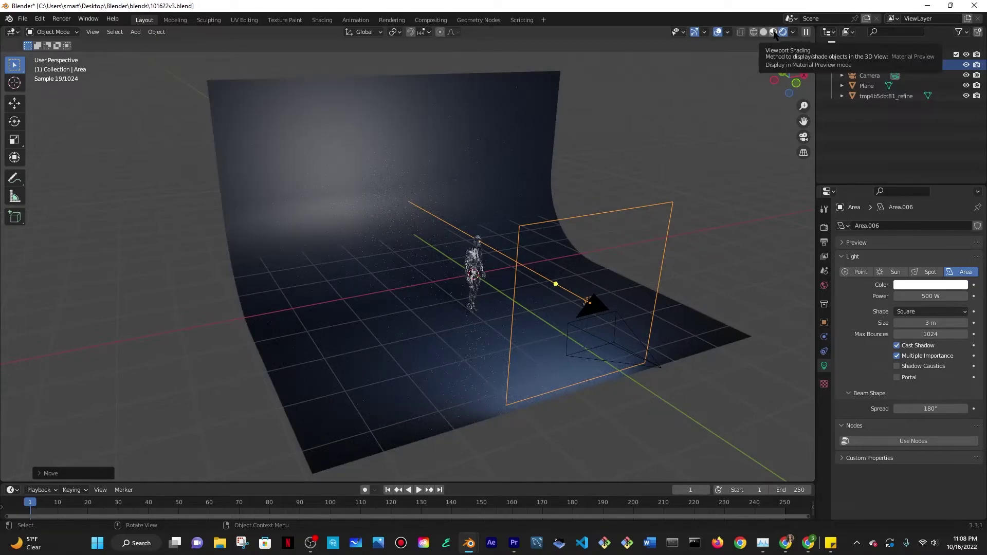
{"action": "left_click", "coordinate": [774, 33]}
Duplicate the area light in place and rotate the copy 90° about Z.
{"action": "middle_click_drag", "start_coordinate": [710, 155], "coordinate": [657, 194]}
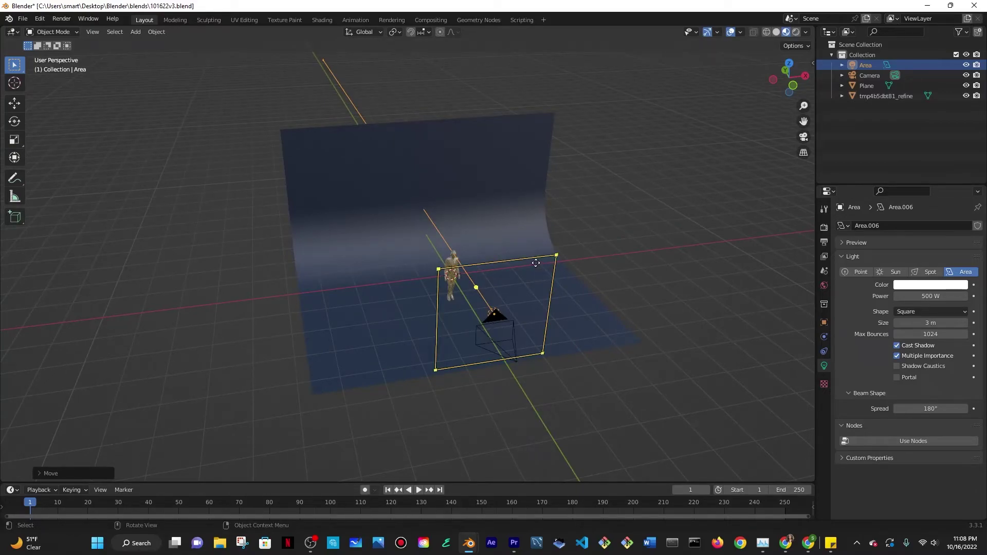
{"action": "key", "text": "shift+d"}
{"action": "key", "text": "Escape"}
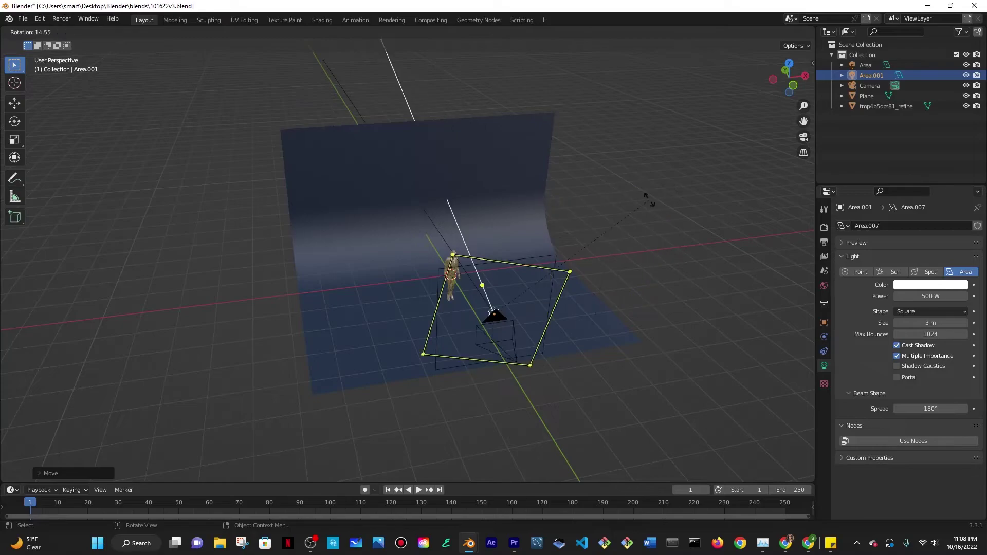
{"action": "type", "text": "rzy90"}
{"action": "key", "text": "Return"}
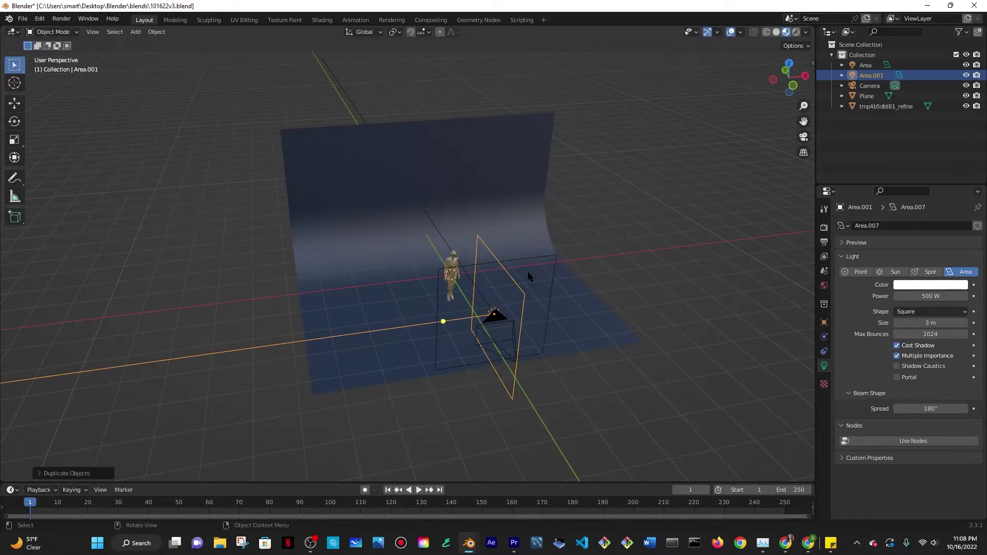
Move the duplicated area light back along Y level with the figure and out to the figure's +X side, facing it.
{"action": "key", "text": "g"}
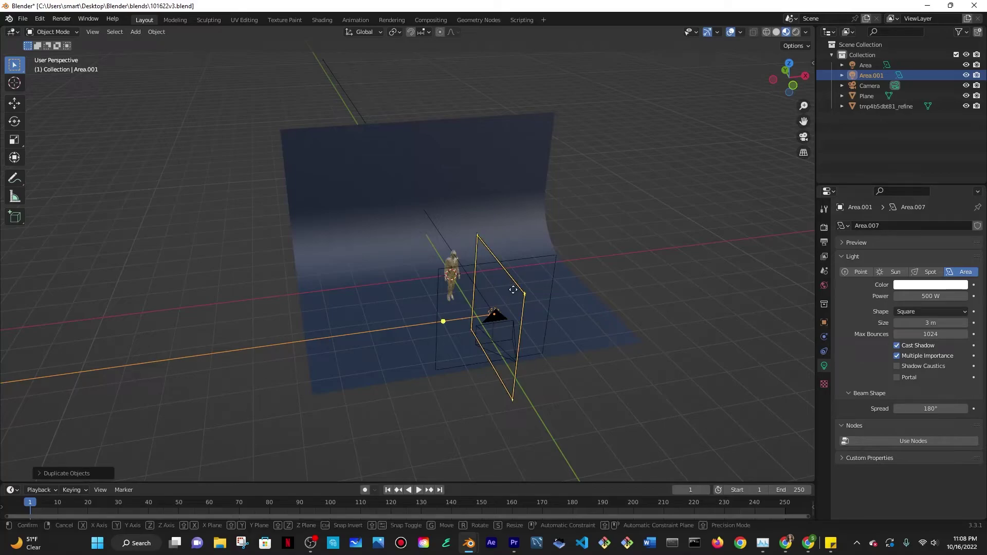
{"action": "key", "text": "y"}
{"action": "left_click", "coordinate": [472, 243]}
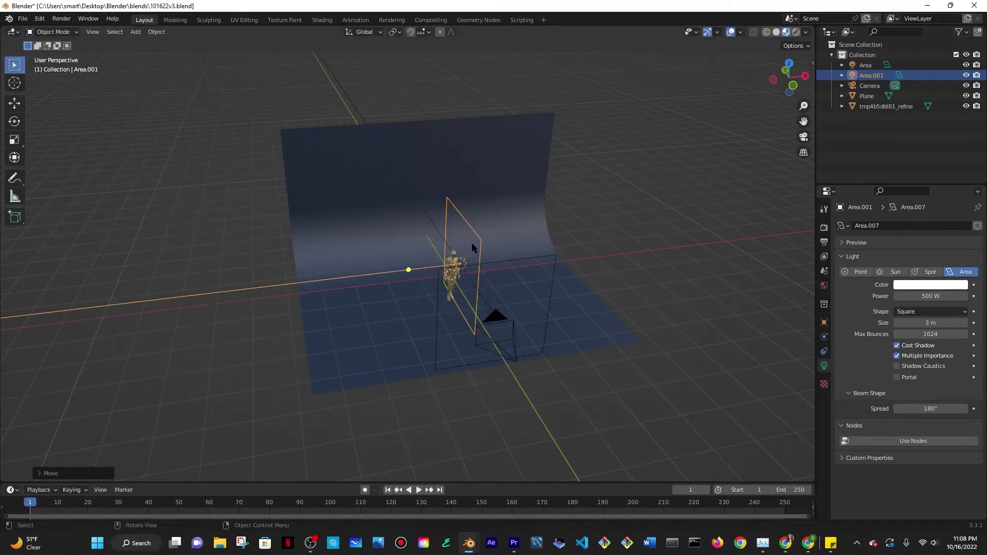
{"action": "key", "text": "g"}
{"action": "left_click", "coordinate": [579, 236]}
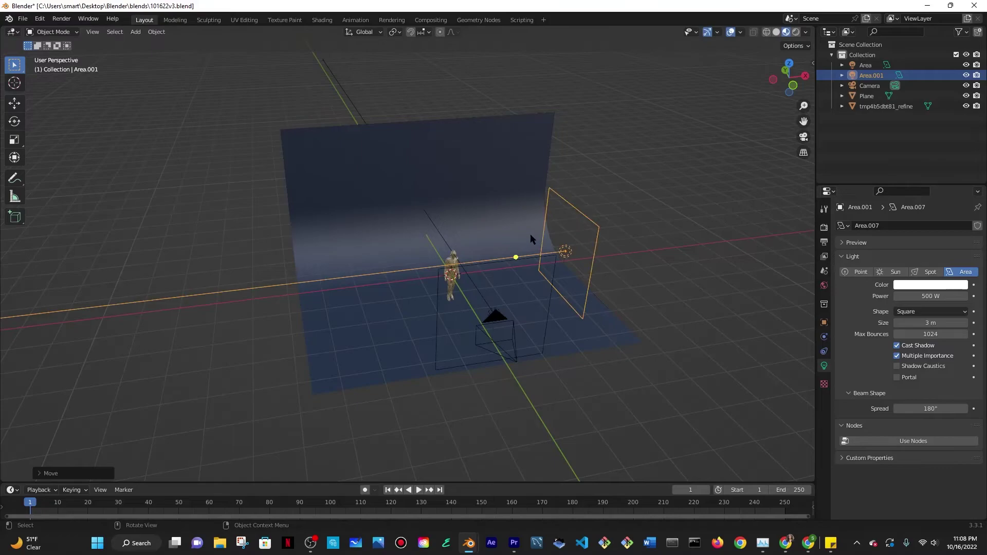
Duplicate the side area light in place and rotate the new copy 180° about Z.
{"action": "key", "text": "shift+d"}
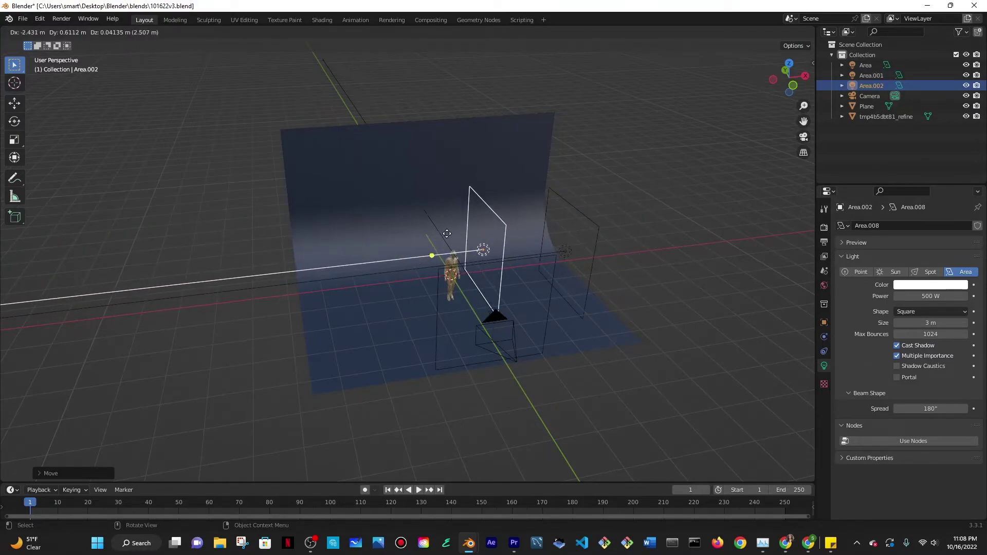
{"action": "type", "text": "rz"}
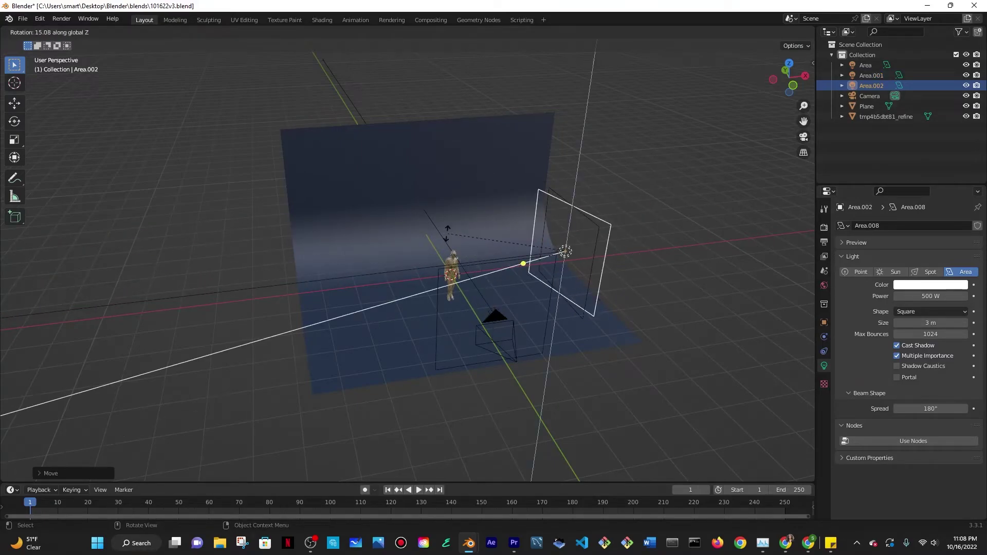
{"action": "type", "text": "180"}
{"action": "key", "text": "Return"}
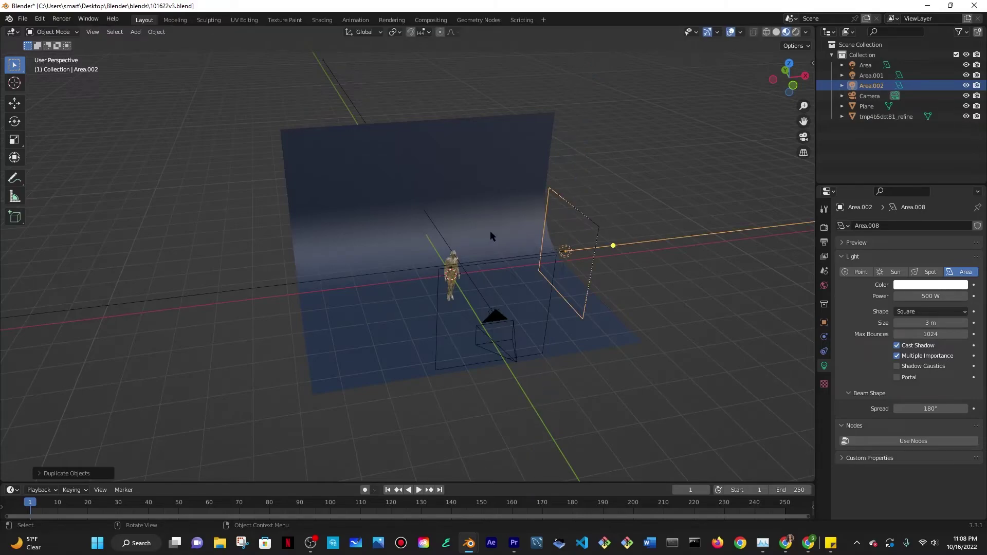
Move the rotated light copy along X to the opposite side of the figure and preview the scene in Rendered shading.
{"action": "key", "text": "shift+d"}
{"action": "key", "text": "x"}
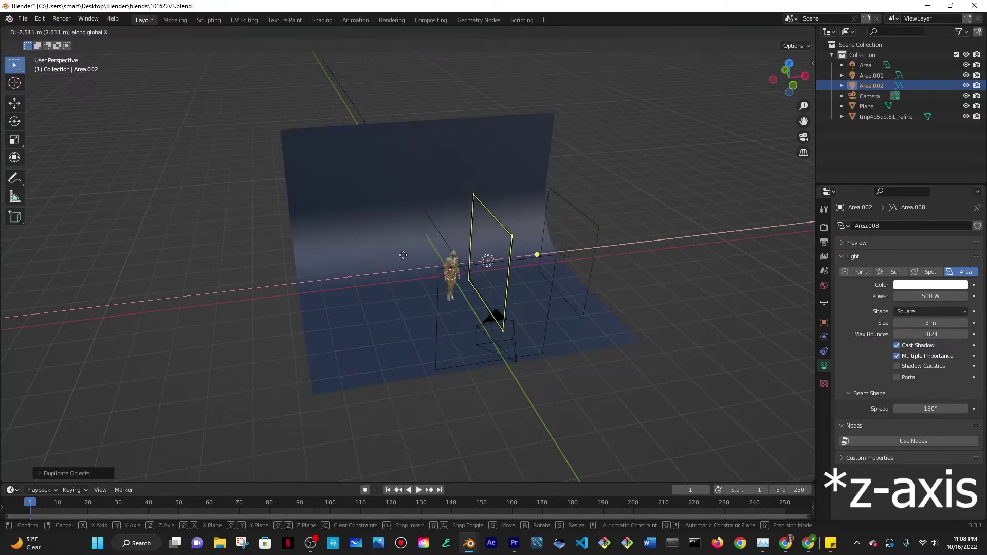
{"action": "left_click", "coordinate": [345, 273]}
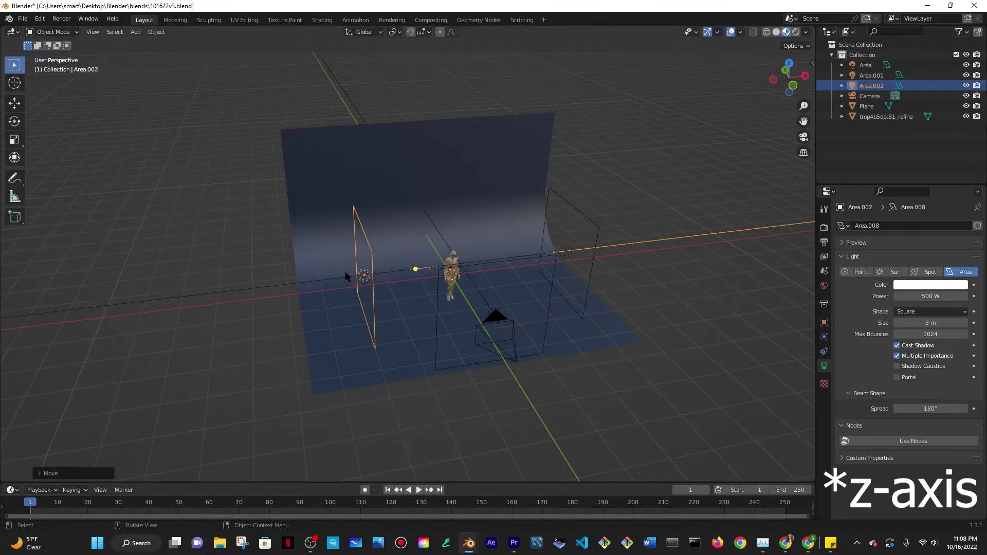
{"action": "middle_click_drag", "start_coordinate": [640, 196], "coordinate": [649, 169]}
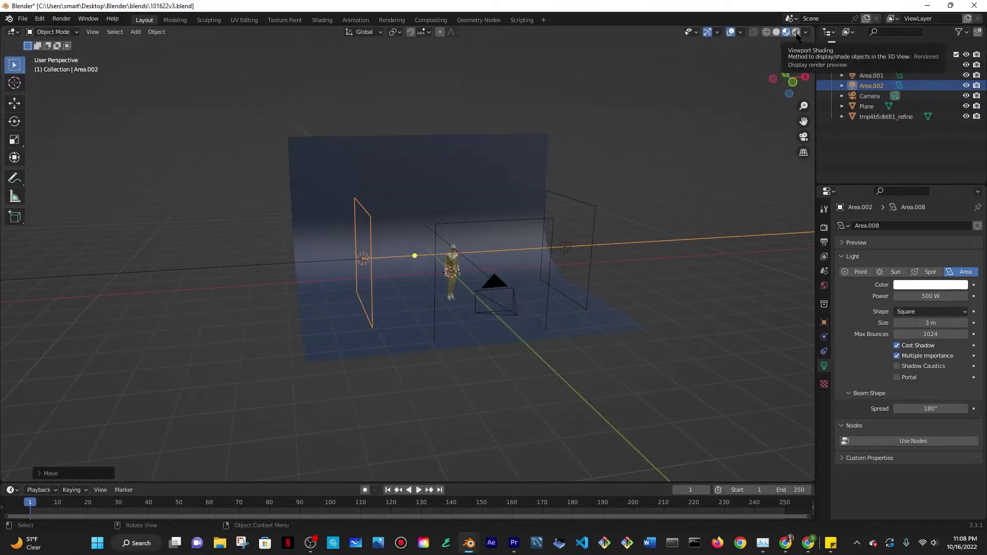
{"action": "left_click", "coordinate": [797, 32]}
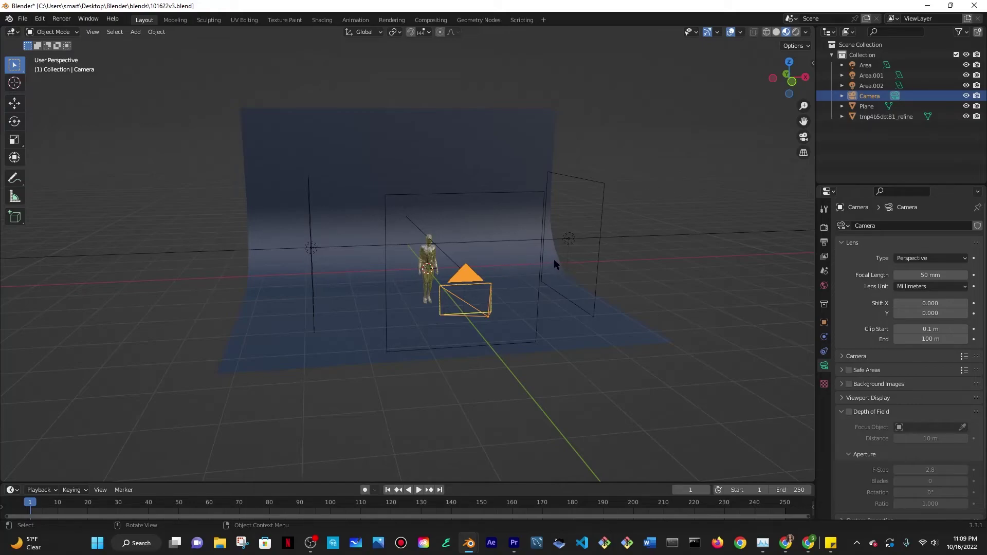
Delete the existing camera and add a new camera to the scene.
{"action": "key", "text": "x"}
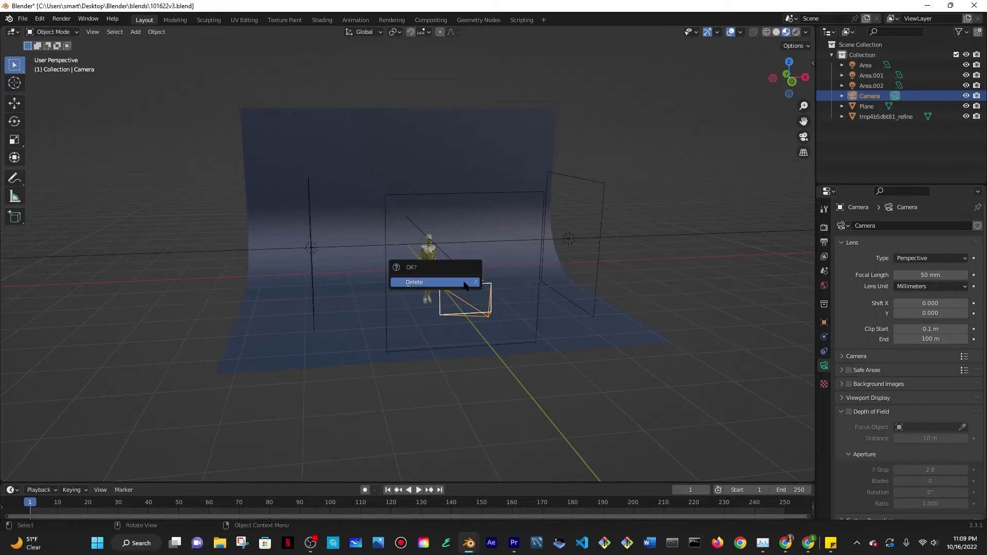
{"action": "left_click", "coordinate": [465, 285]}
{"action": "key", "text": "shift+a"}
{"action": "left_click", "coordinate": [436, 275]}
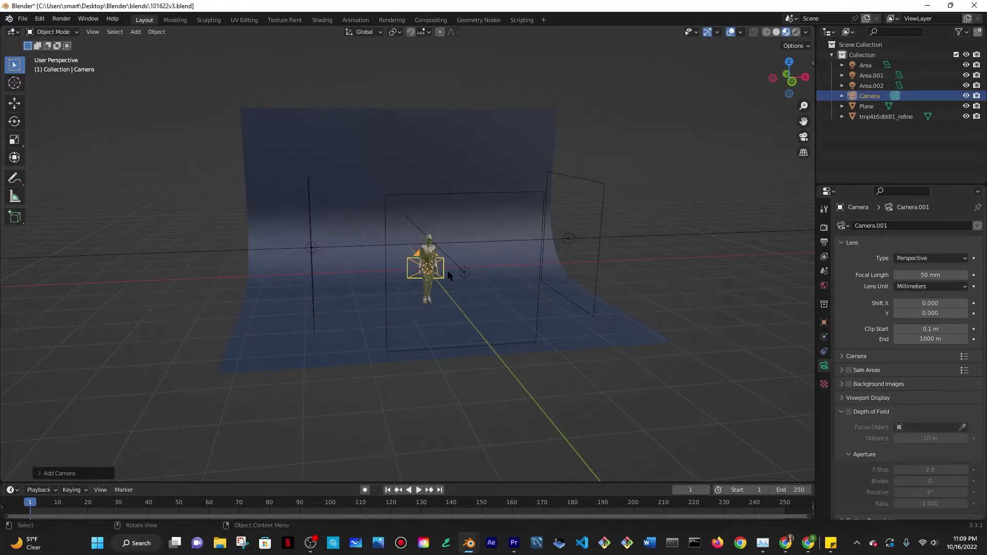
Align the new camera to a straight-on front view that frames the full figure against the backdrop.
{"action": "mouse_move", "coordinate": [569, 276]}
{"action": "middle_mouse_down"}
{"action": "mouse_move", "coordinate": [608, 260]}
{"action": "mouse_move", "coordinate": [553, 268]}
{"action": "middle_mouse_up"}
{"action": "scroll", "coordinate": [479, 259], "scroll_direction": "up", "scroll_amount": 5}
{"action": "scroll", "coordinate": [554, 271], "scroll_direction": "down", "scroll_amount": 1}
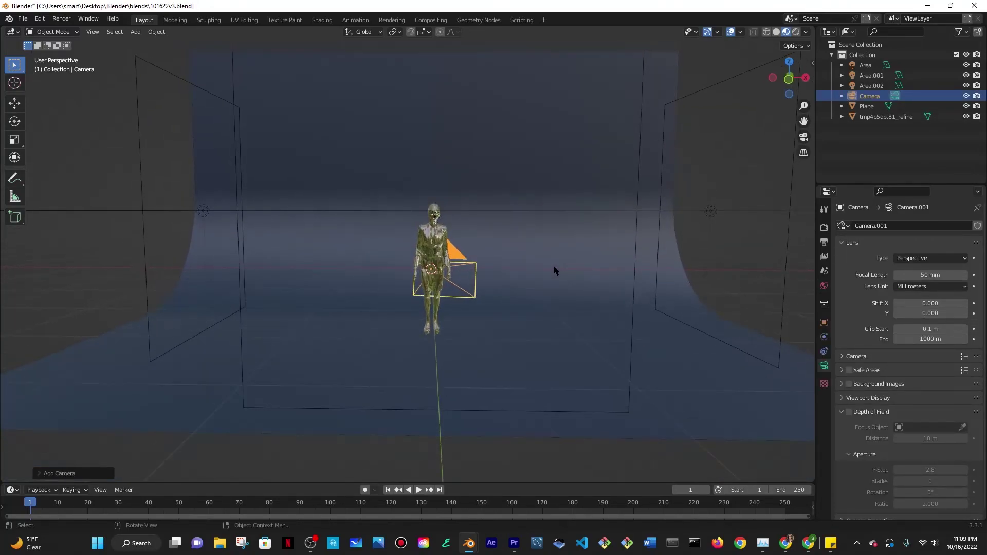
{"action": "mouse_move", "coordinate": [617, 265]}
{"action": "middle_mouse_down"}
{"action": "mouse_move", "coordinate": [629, 264]}
{"action": "mouse_move", "coordinate": [590, 277]}
{"action": "mouse_move", "coordinate": [621, 270]}
{"action": "middle_mouse_up"}
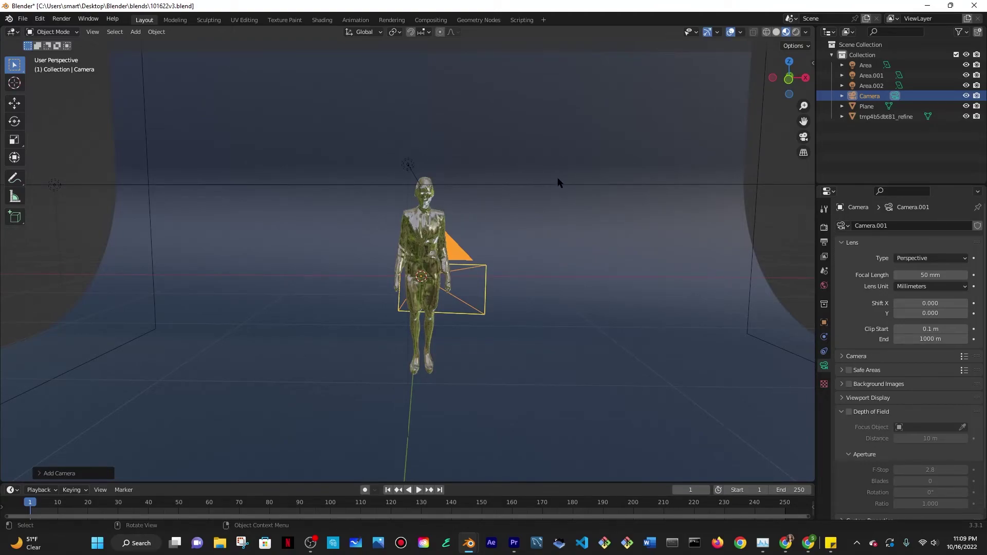
{"action": "key", "text": "KP_0"}
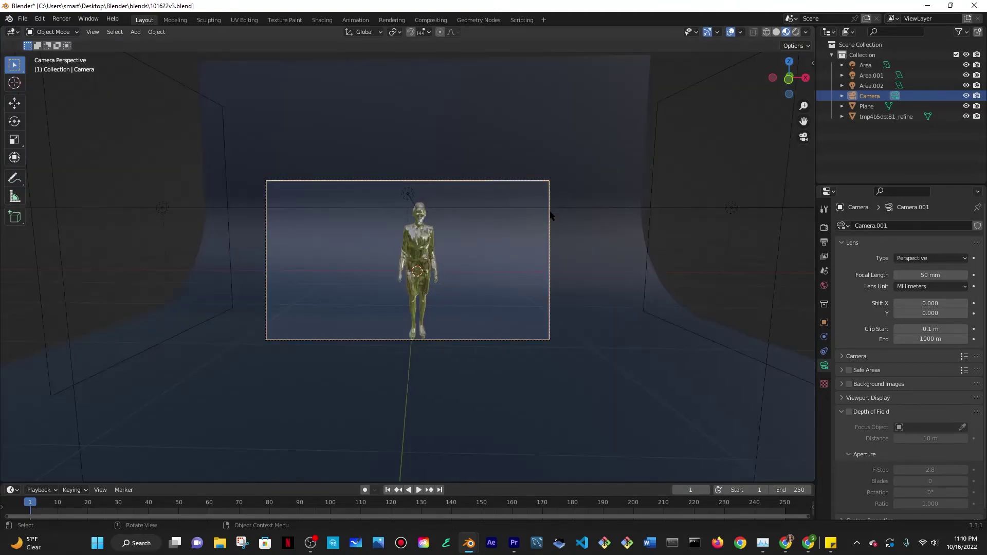
Enable Emulate Numpad in the keyboard input preferences.
{"action": "left_click", "coordinate": [40, 18]}
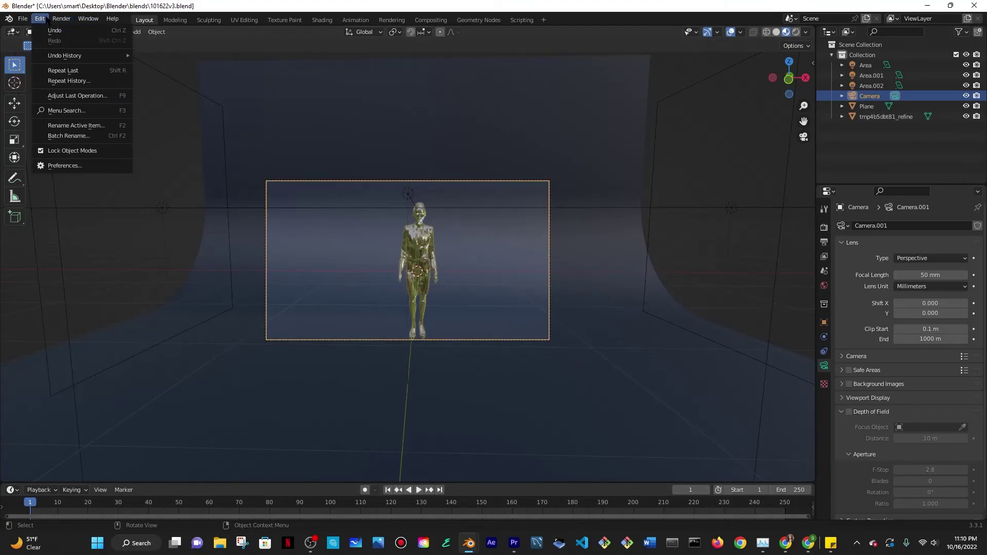
{"action": "left_click", "coordinate": [51, 164]}
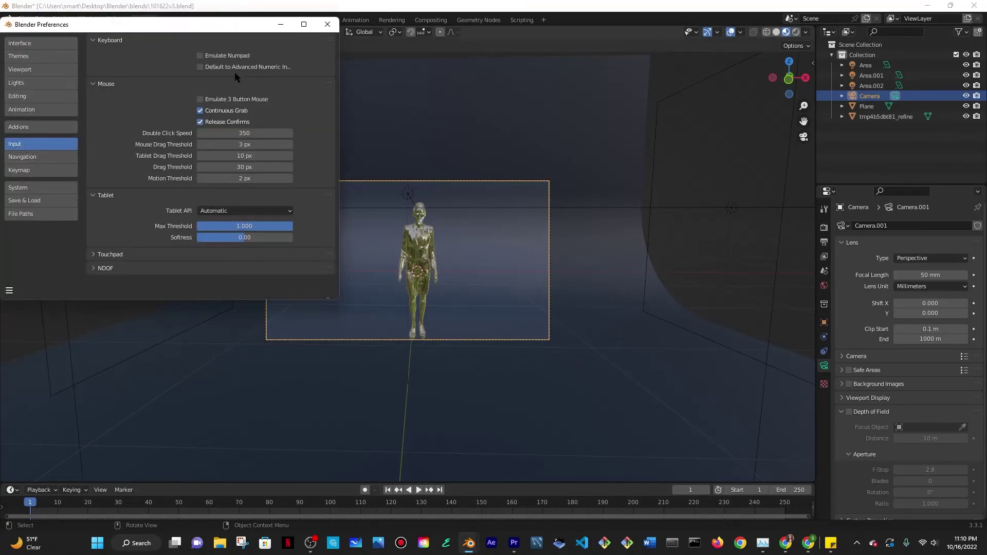
{"action": "left_click", "coordinate": [214, 55]}
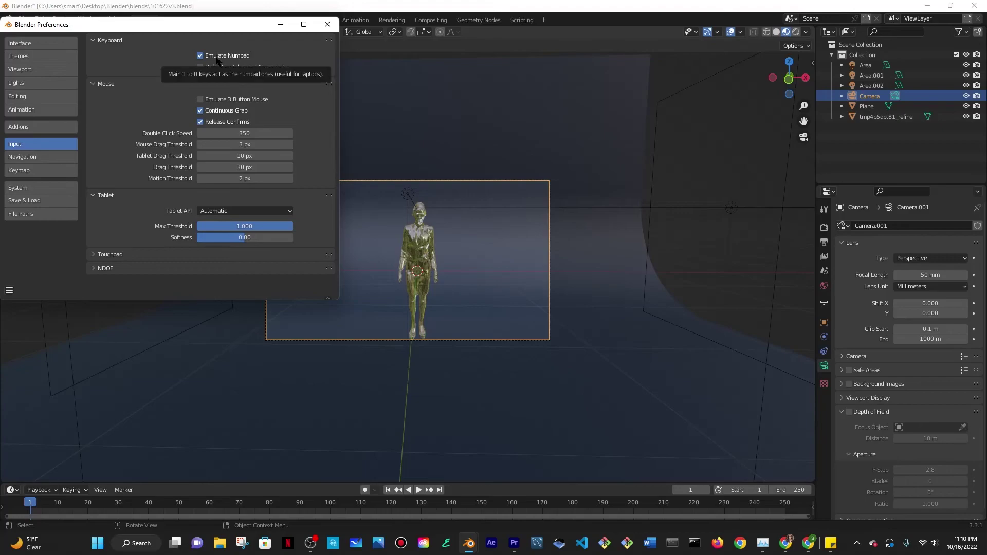
Close the preferences window and test switching out of and back into the camera view.
{"action": "left_click", "coordinate": [327, 24]}
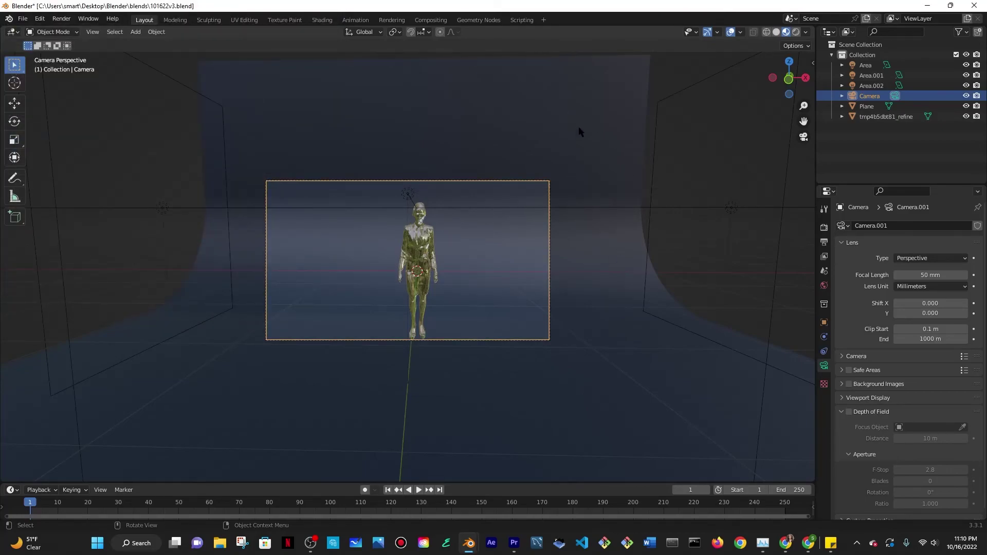
{"action": "key", "text": "0"}
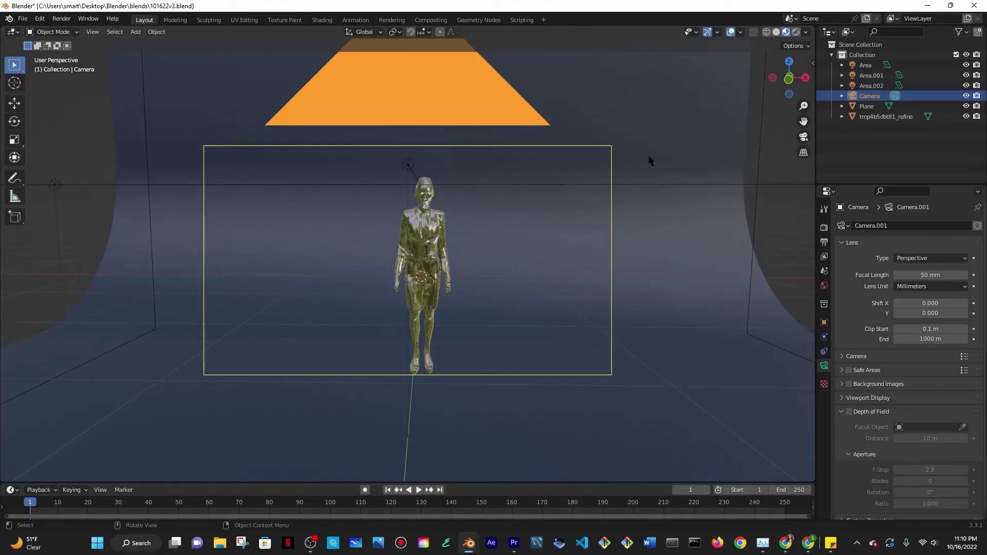
{"action": "key", "text": "0"}
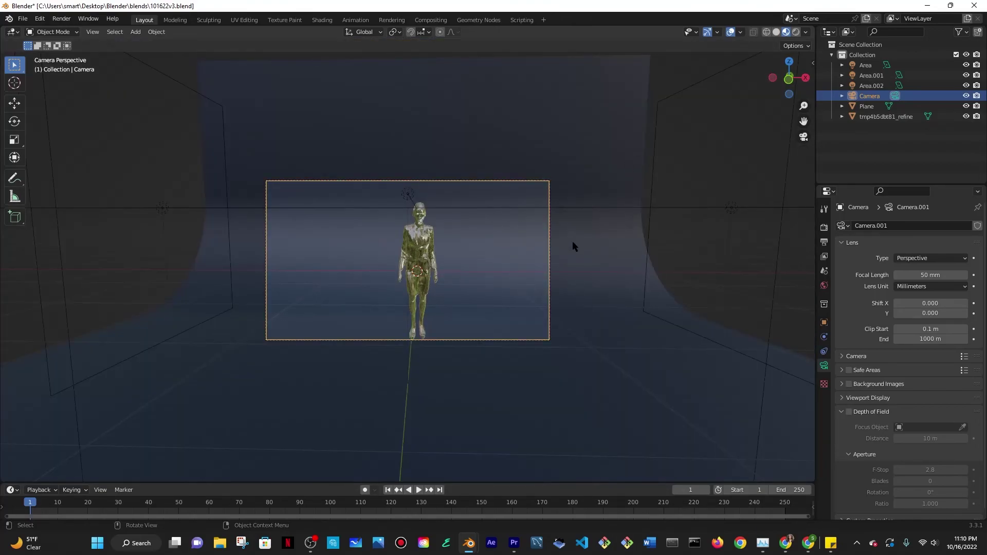
Realign the camera to a slightly rotated front view of the figure, keeping the full body inside the frame.
{"action": "key", "text": "0"}
{"action": "middle_click_drag", "start_coordinate": [684, 252], "coordinate": [665, 248]}
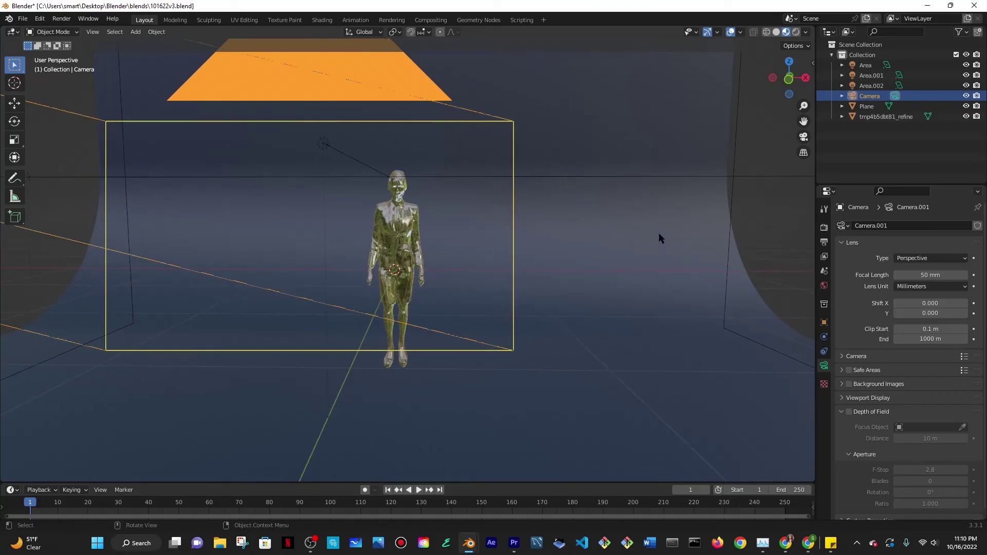
{"action": "key", "text": "0"}
{"action": "key", "text": "0"}
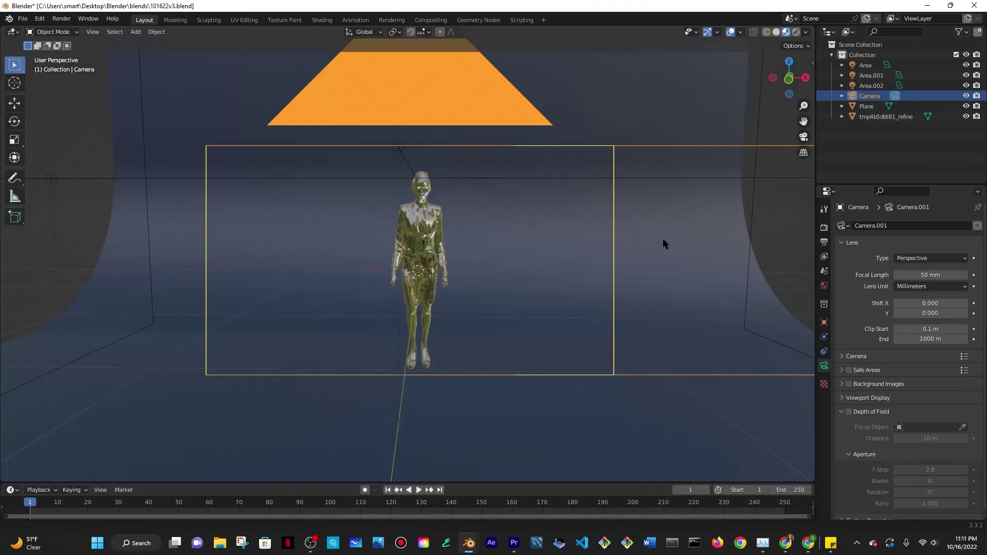
{"action": "middle_click_drag", "start_coordinate": [663, 244], "coordinate": [656, 242]}
{"action": "key", "text": "0"}
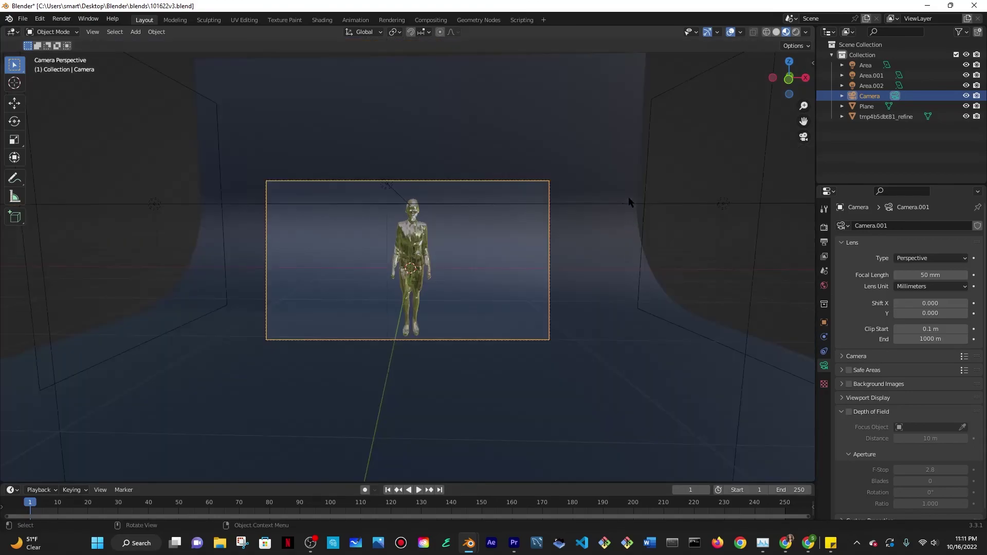